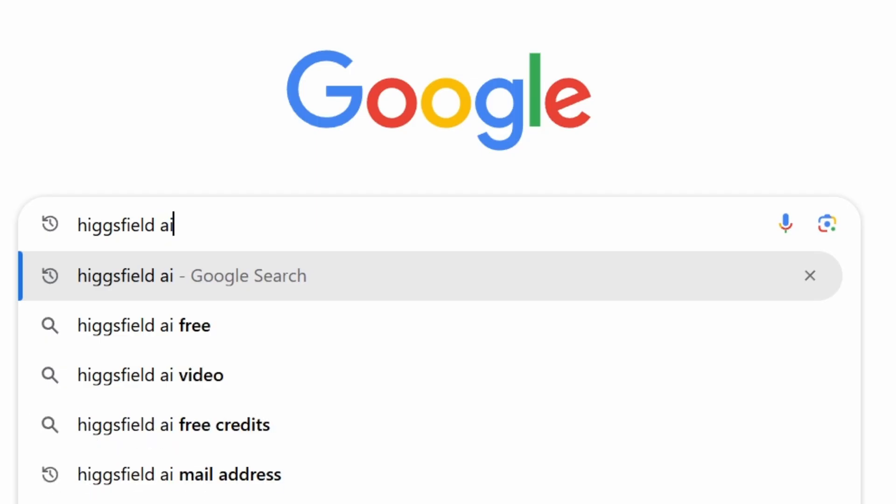
Run the Google search for 'higgsfield ai' to reach the Higgsfield site
key("Return")
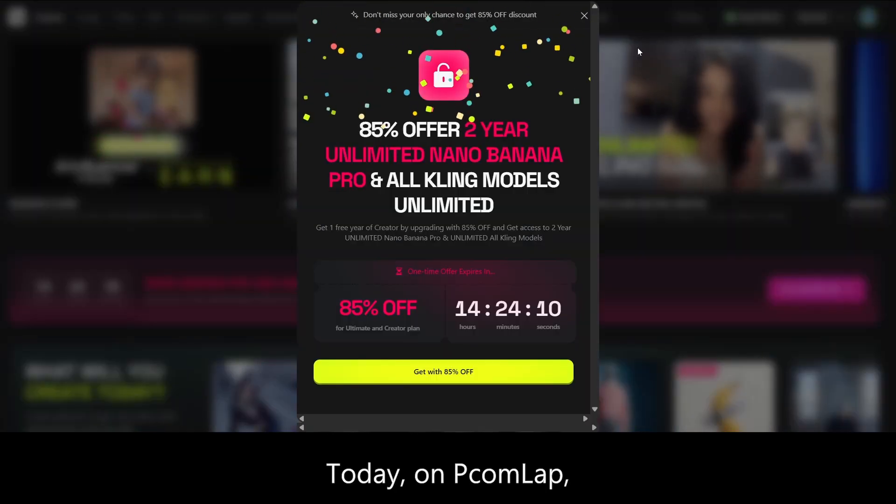
Dismiss the 85% OFF offer, browse the Explore showcases, and return to the page top
left_click(583, 16)
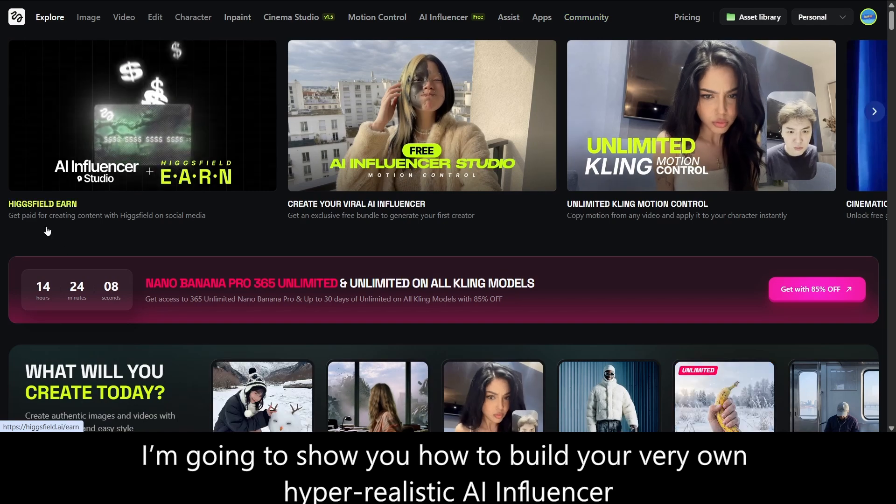
scroll(448, 233, "down", 10)
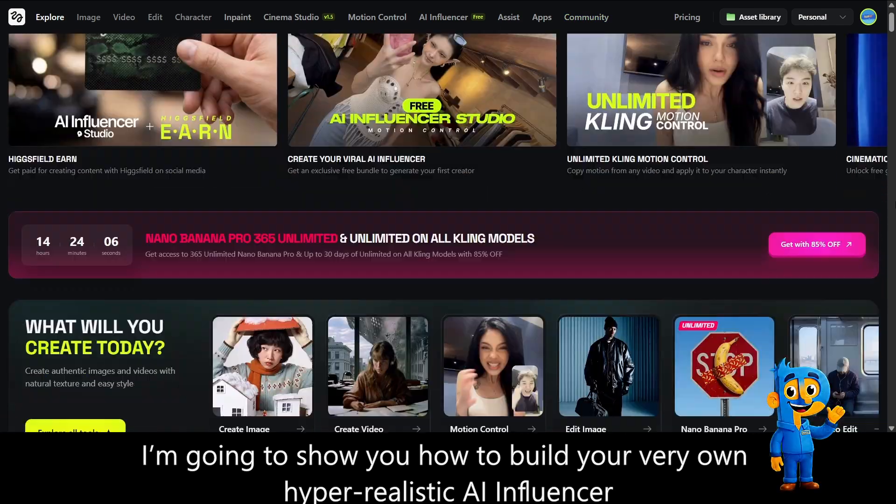
scroll(448, 233, "down", 6)
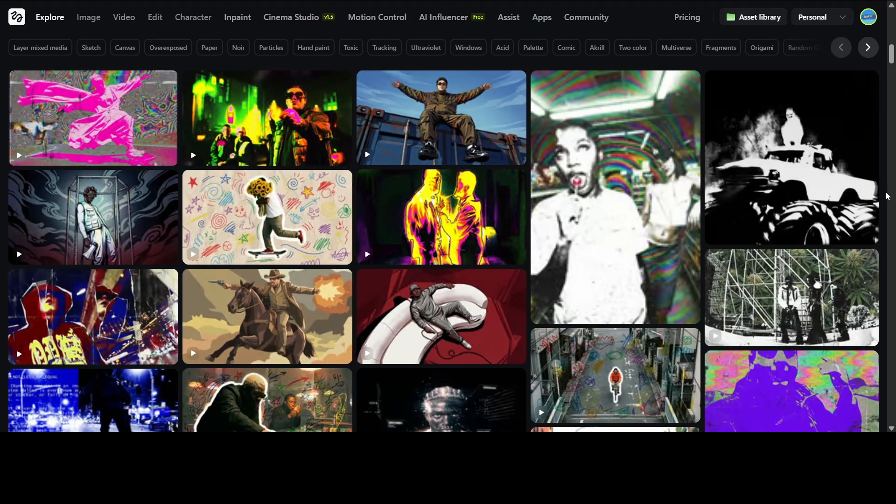
scroll(888, 196, "down", 12)
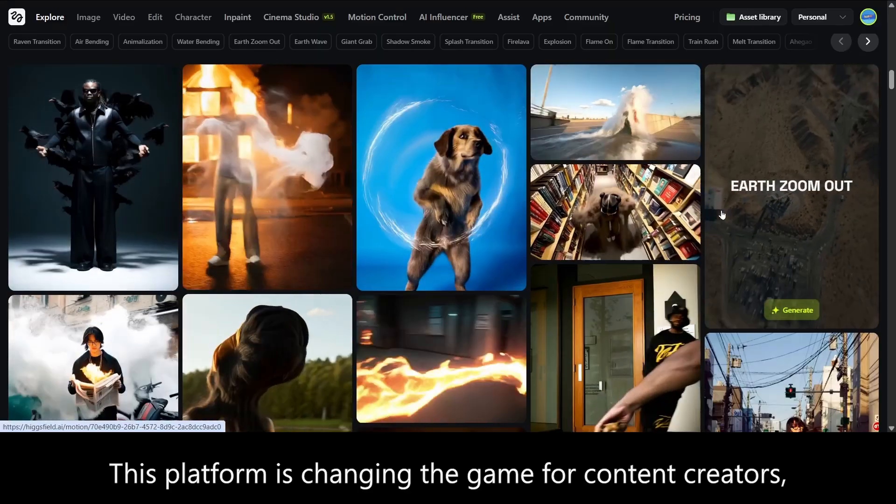
scroll(721, 214, "down", 6)
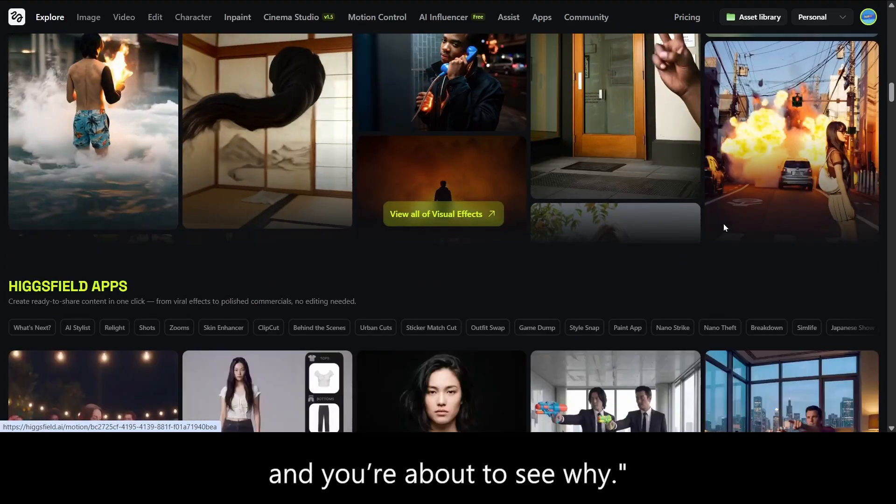
scroll(723, 227, "down", 2)
scroll(737, 178, "down", 2)
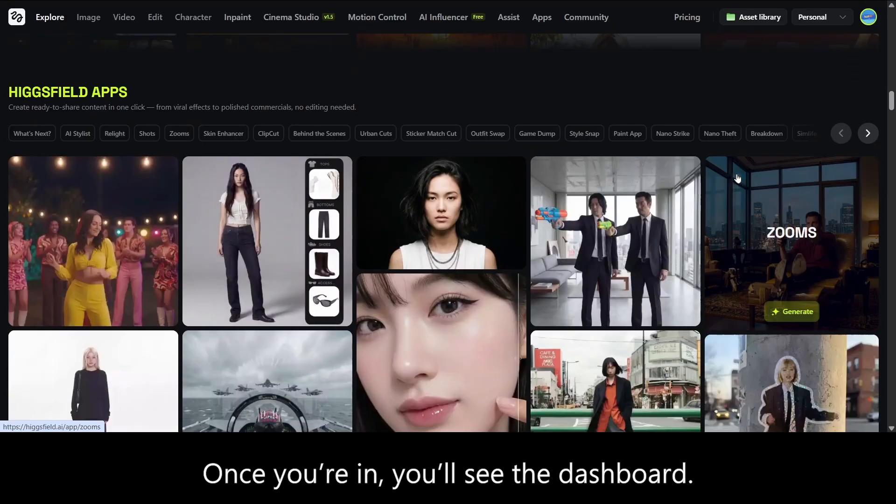
scroll(737, 178, "down", 4)
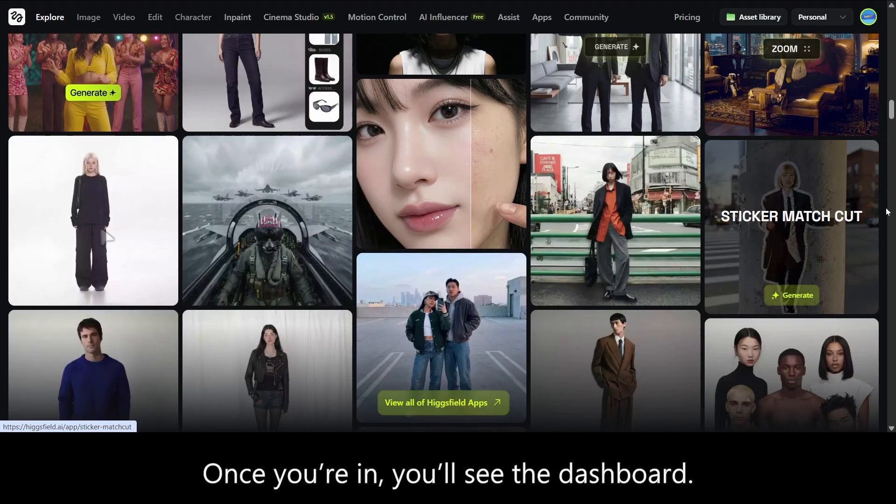
scroll(888, 212, "down", 2)
left_click_drag(892, 113, 893, 11)
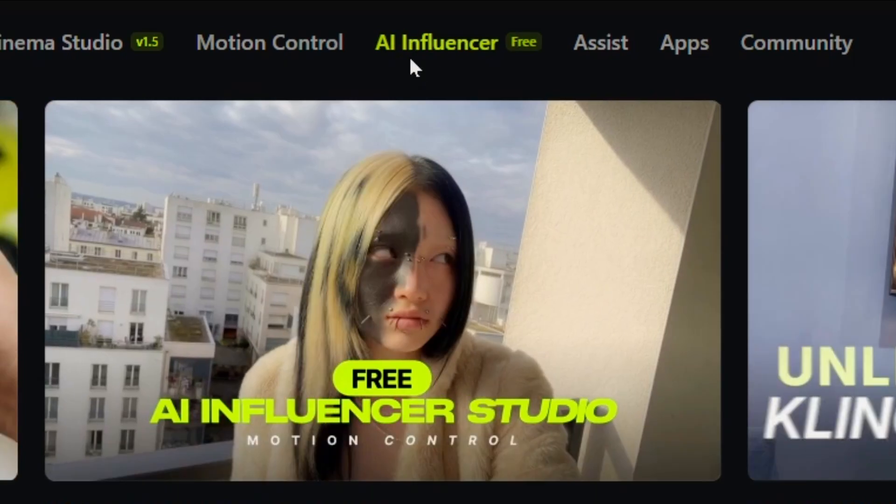
Enter the AI Influencer studio, pick Human, and turn on advanced character settings
left_click(411, 68)
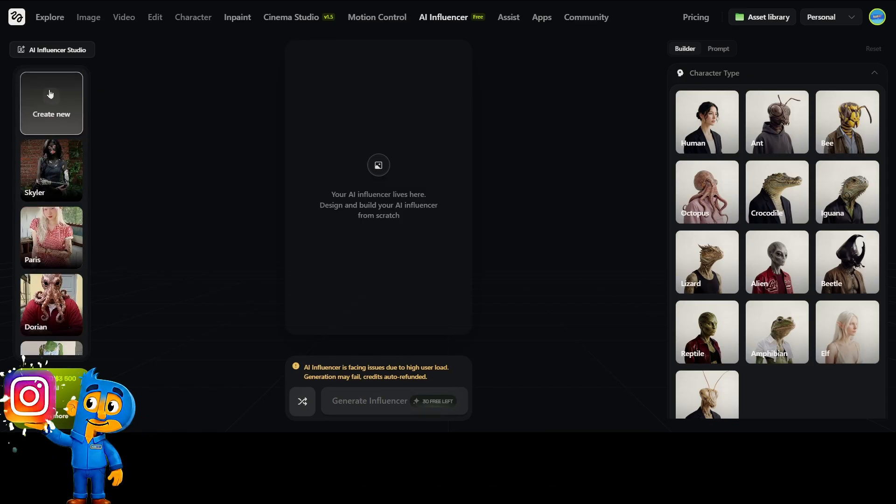
left_click(690, 145)
scroll(799, 218, "down", 15)
left_click(869, 407)
scroll(762, 296, "down", 4)
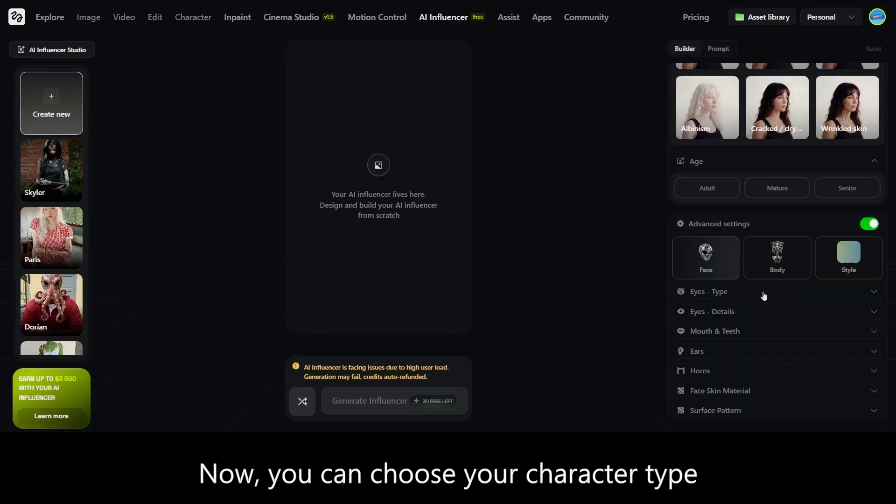
scroll(706, 280, "up", 1)
Expand and collapse the Eyes Type, Eyes Details and Mouth & Teeth options
left_click(872, 316)
scroll(742, 222, "down", 3)
left_click(872, 208)
left_click(872, 311)
scroll(830, 261, "down", 3)
left_click(871, 157)
left_click(871, 328)
scroll(753, 184, "down", 5)
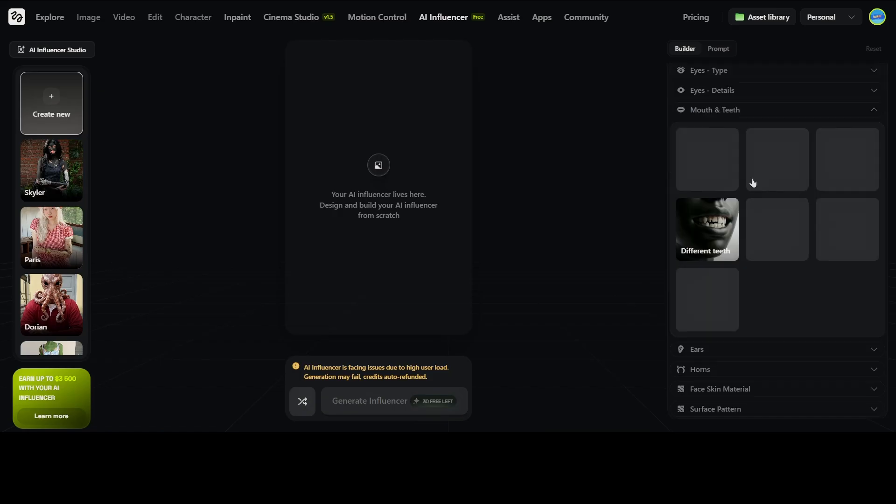
left_click(873, 111)
Expand and collapse the Ears, Horns, Face Skin Material and Surface Pattern options
left_click(874, 348)
scroll(854, 297, "down", 2)
left_click(877, 370)
left_click(873, 268)
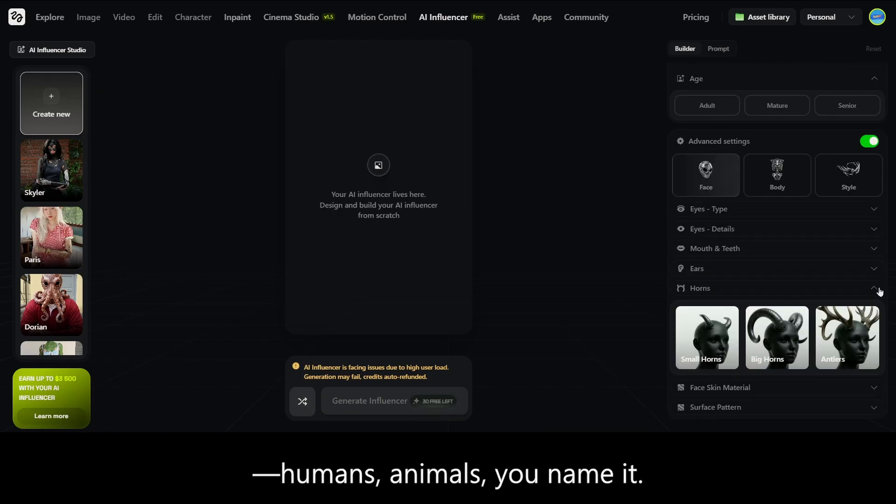
left_click(877, 292)
scroll(840, 280, "down", 2)
left_click(874, 237)
left_click(873, 237)
left_click(875, 257)
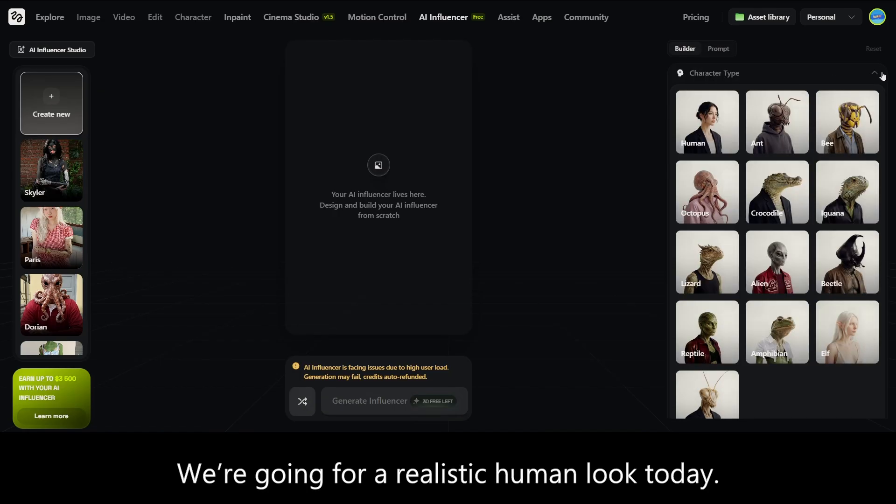
Collapse Character Type, Eye Color, Skin Conditions and Age, then try Surprise Me and Shuffle
left_click(874, 73)
left_click(874, 166)
left_click(874, 189)
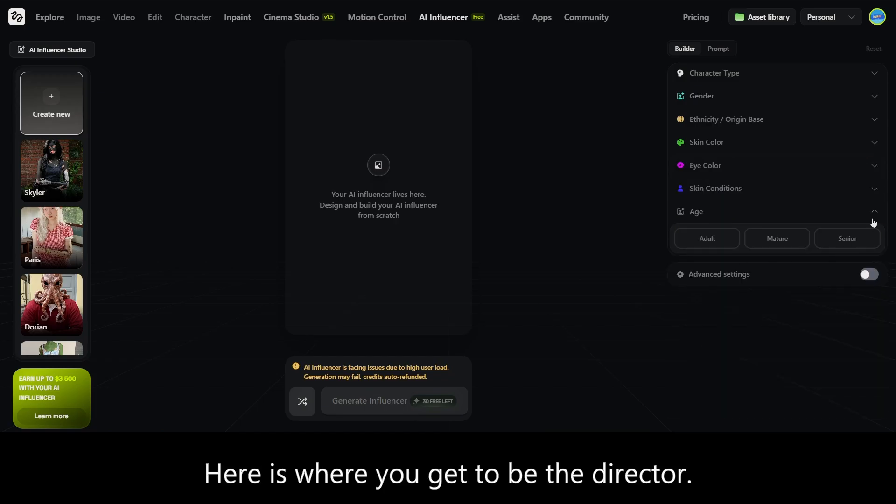
left_click(874, 215)
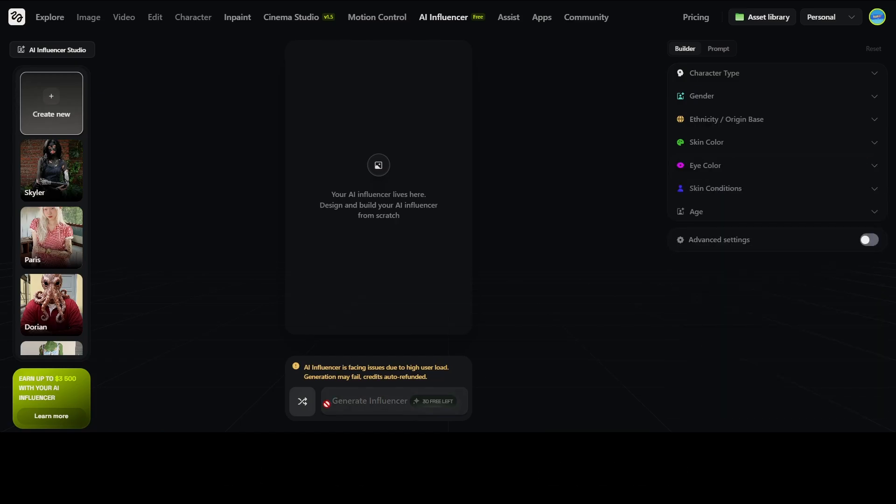
left_click(302, 411)
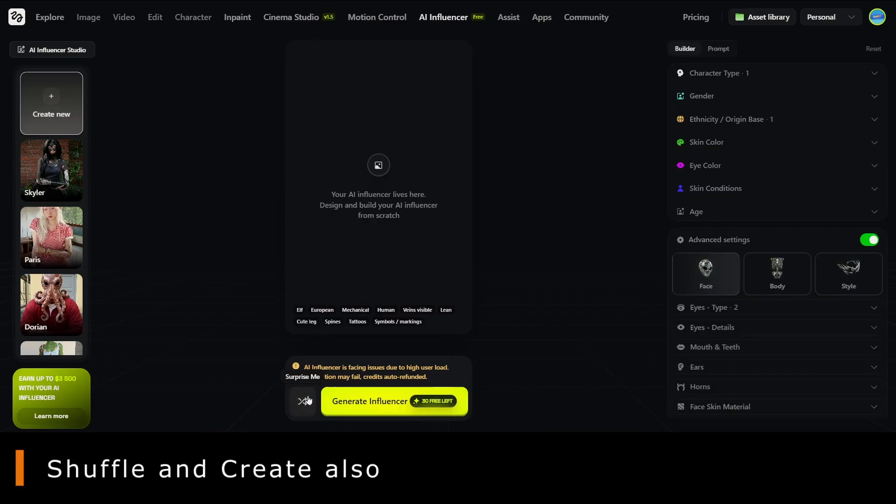
left_click(307, 400)
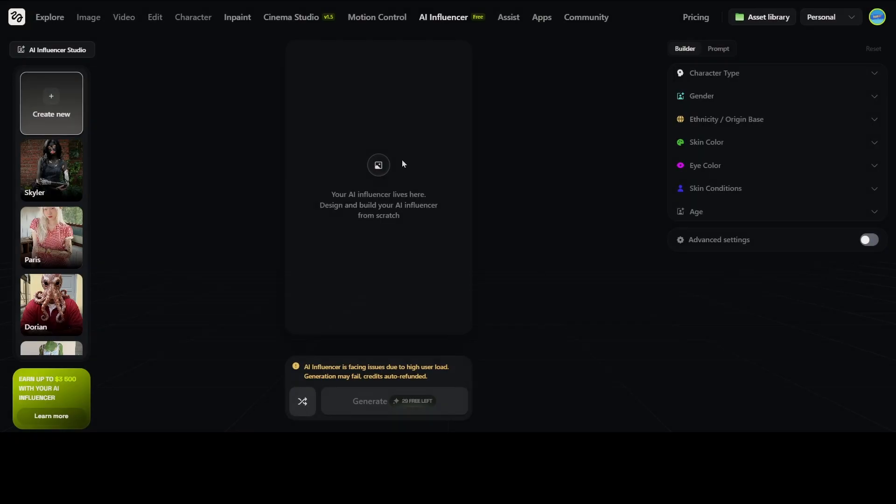
Set the character type to Human and the gender to Male
left_click(876, 73)
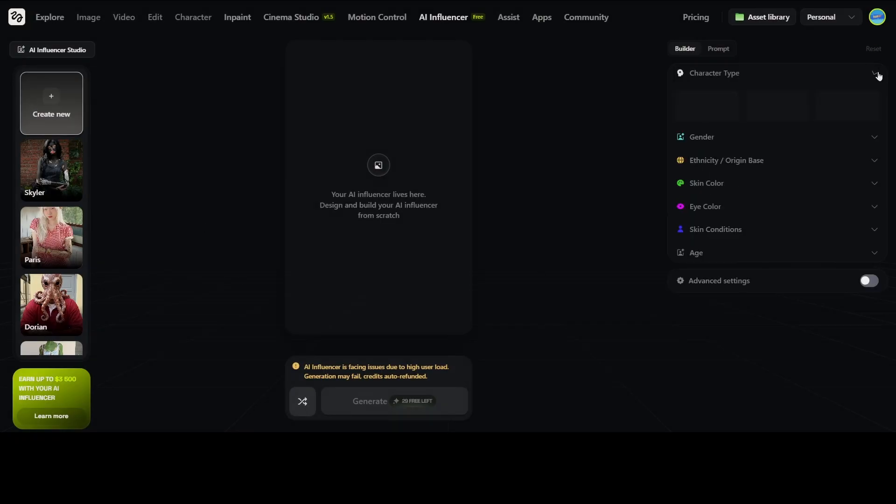
scroll(723, 292, "down", 2)
scroll(730, 298, "up", 3)
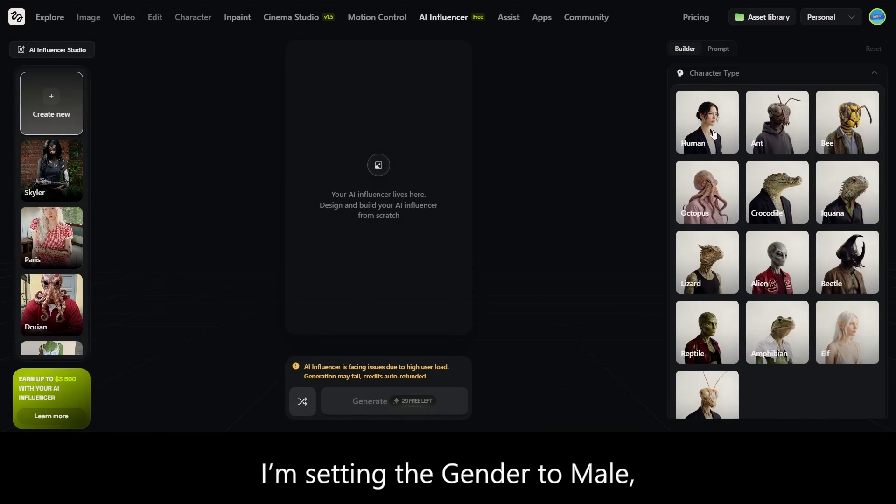
left_click(713, 134)
left_click(869, 76)
left_click(872, 97)
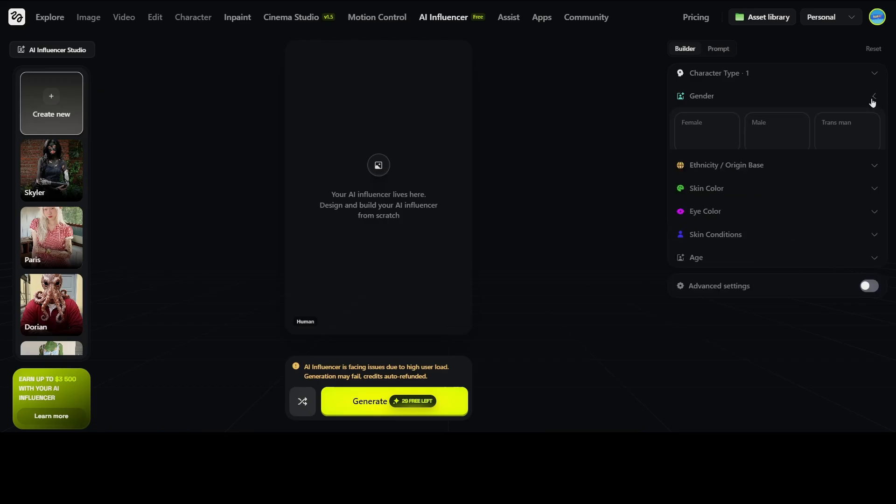
left_click(872, 96)
Choose Indian as the ethnicity / origin base and collapse the trait sections
left_click(874, 120)
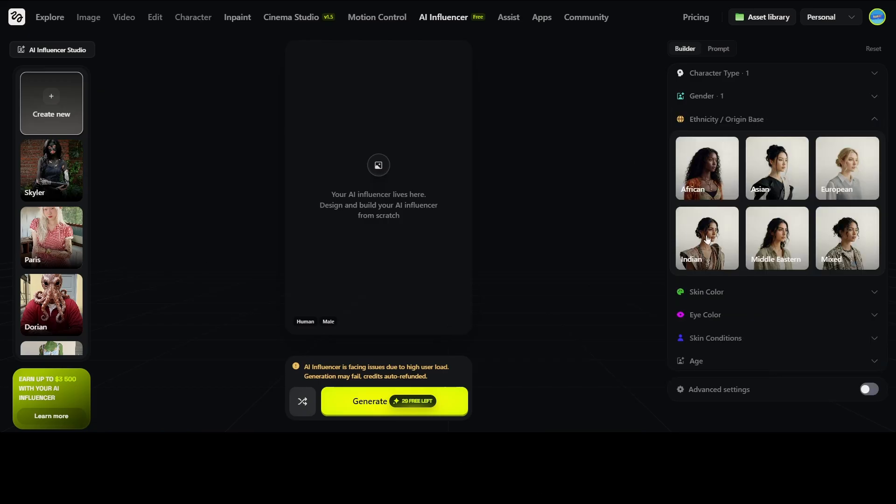
left_click(873, 122)
left_click(872, 121)
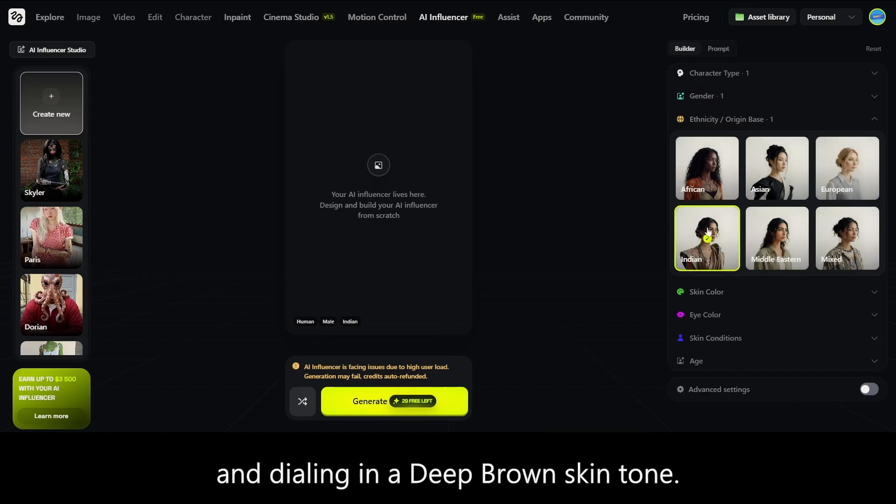
left_click(878, 120)
left_click(873, 97)
left_click(873, 96)
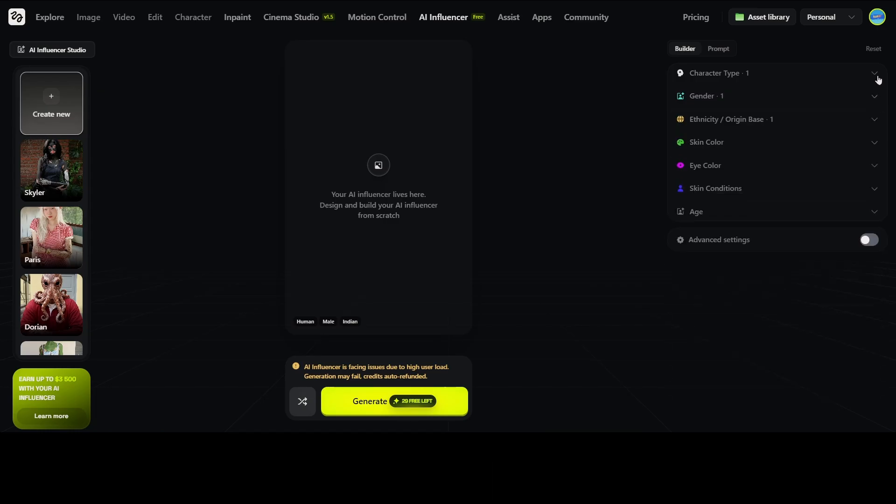
left_click(874, 75)
scroll(840, 84, "up", 1)
left_click(874, 73)
Apply a custom light golden skin colour from the palette picker, then expand Eye Color
left_click(873, 142)
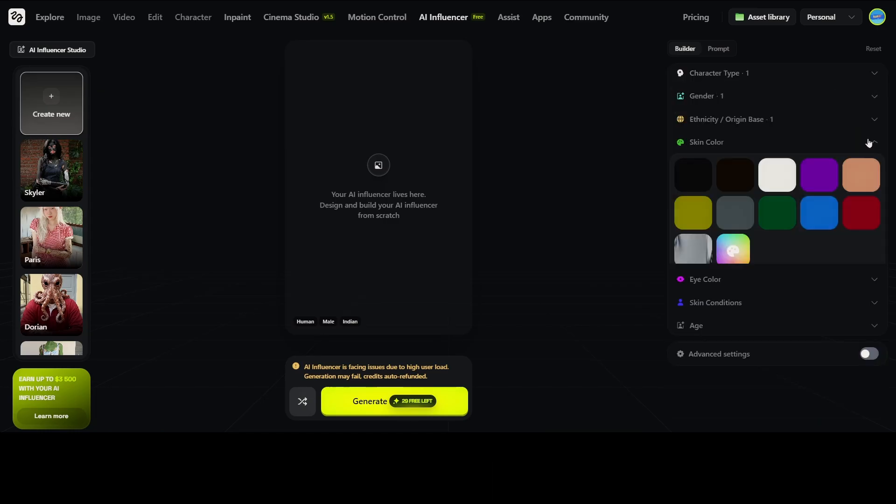
left_click(747, 252)
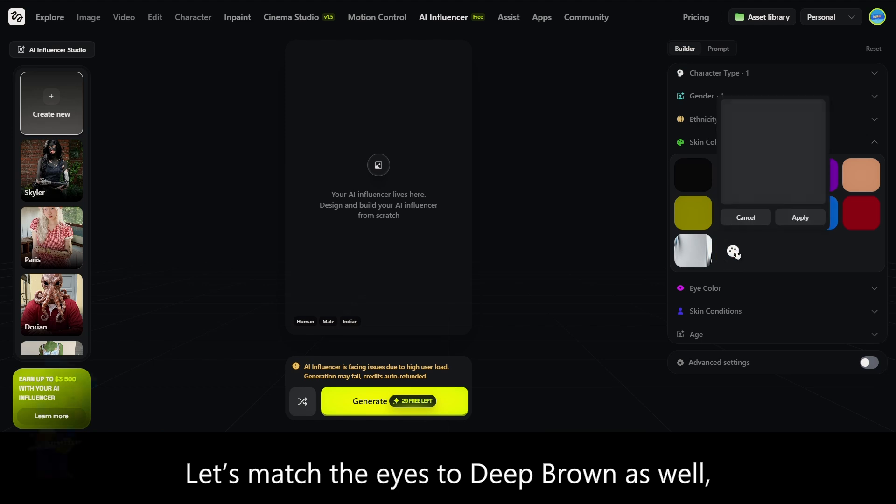
left_click(759, 117)
left_click(735, 200)
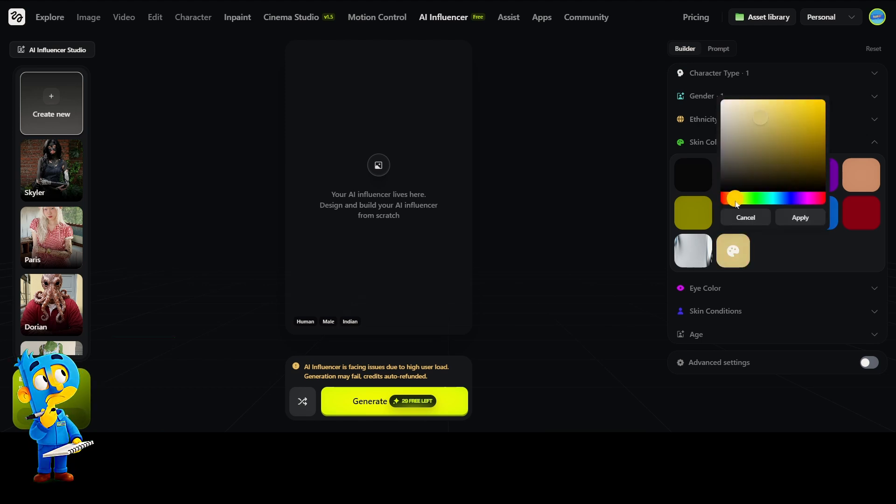
left_click_drag(740, 202, 732, 201)
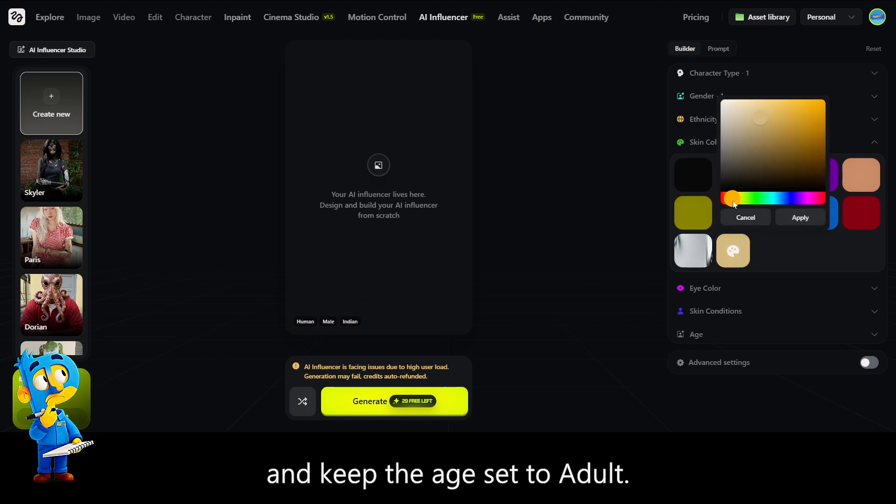
left_click(769, 133)
left_click_drag(753, 132, 744, 126)
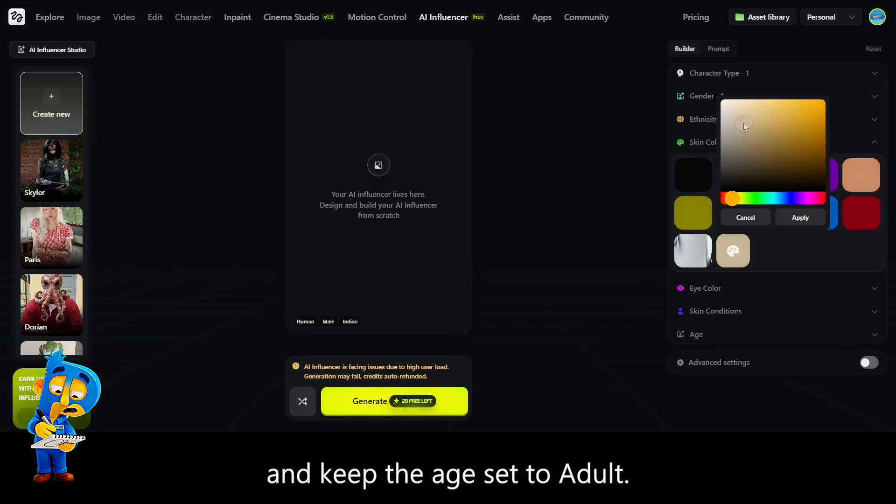
left_click(801, 220)
left_click(858, 144)
left_click(865, 166)
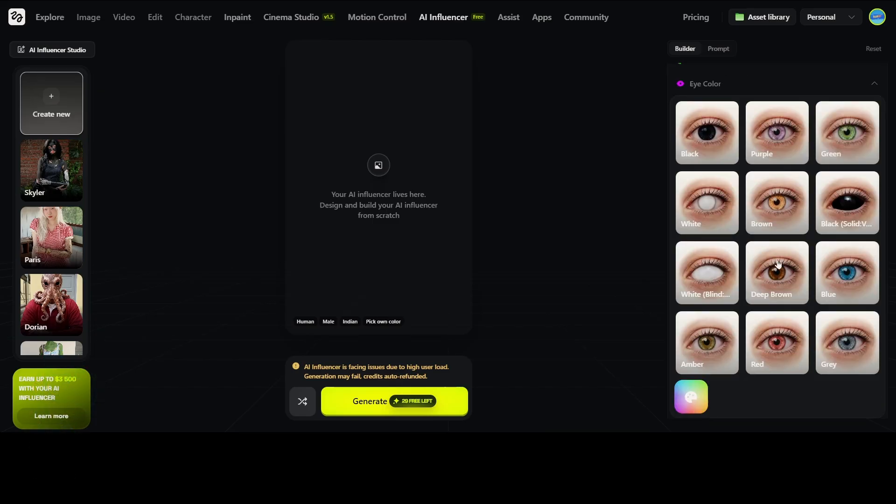
Set Deep Brown eyes and check Skin Conditions and Age, leaving the age Adult
scroll(746, 233, "down", 2)
scroll(715, 153, "up", 3)
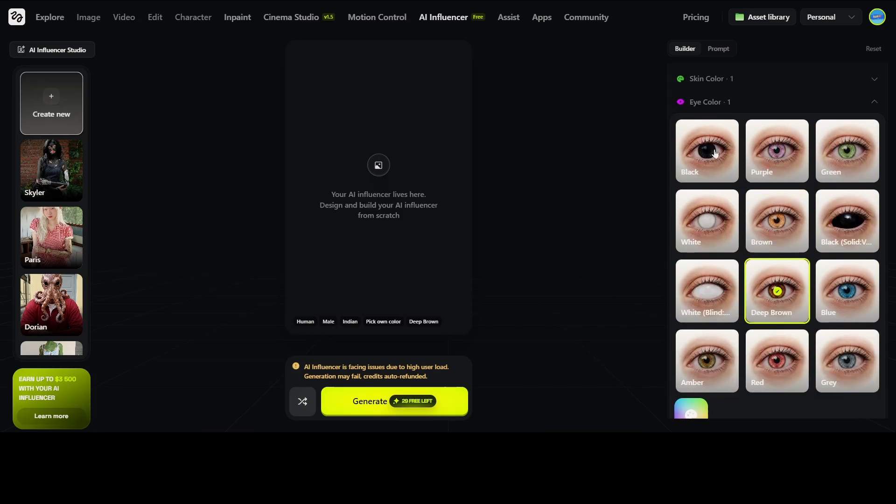
left_click(863, 101)
left_click(874, 189)
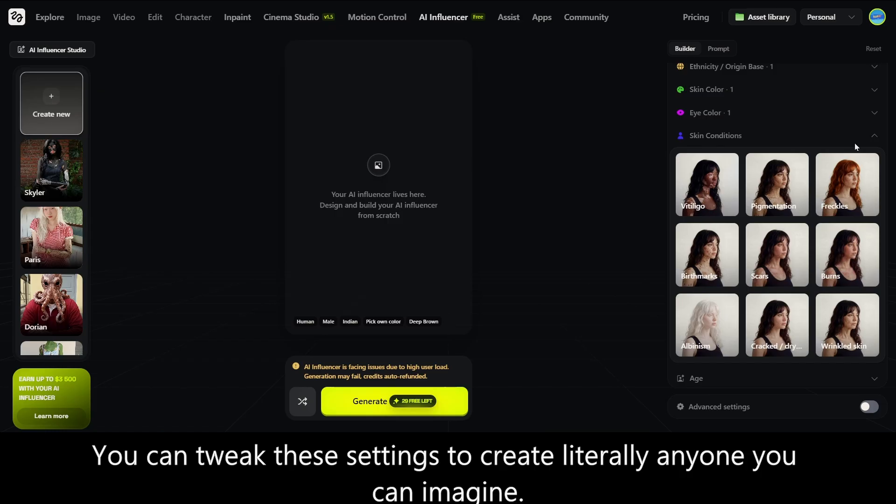
left_click(868, 136)
left_click(856, 214)
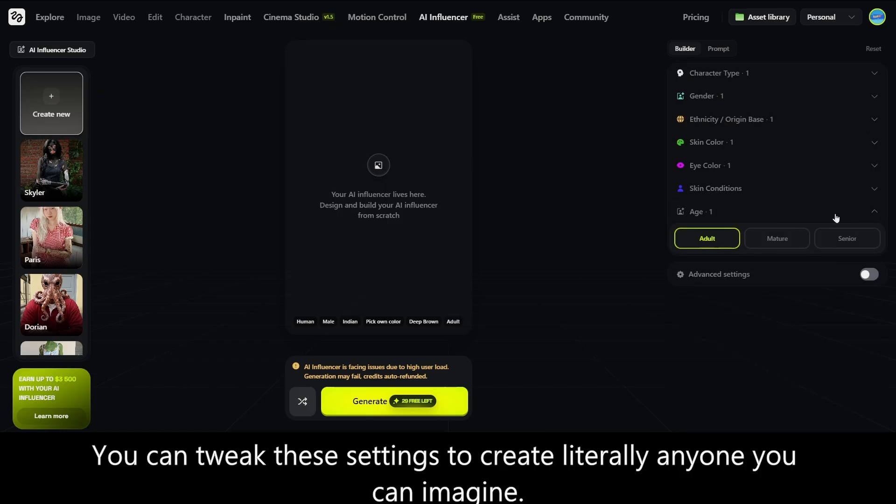
left_click(874, 210)
Review the advanced body and face options, switch them off, and generate the influencer
left_click(868, 240)
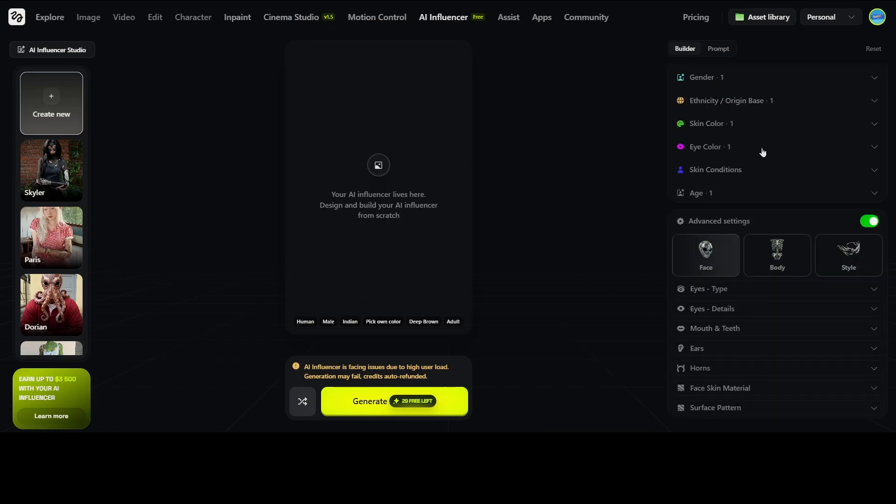
left_click(777, 255)
left_click(717, 278)
left_click(871, 241)
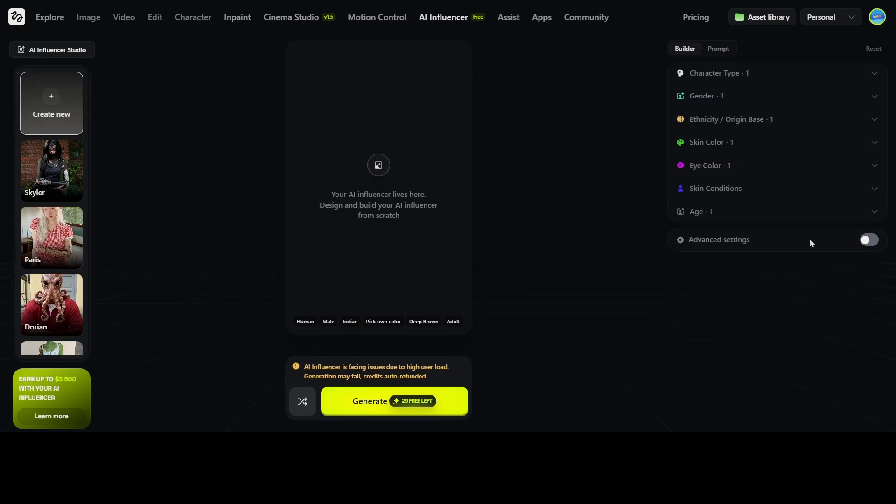
left_click(868, 240)
left_click(871, 223)
left_click(371, 401)
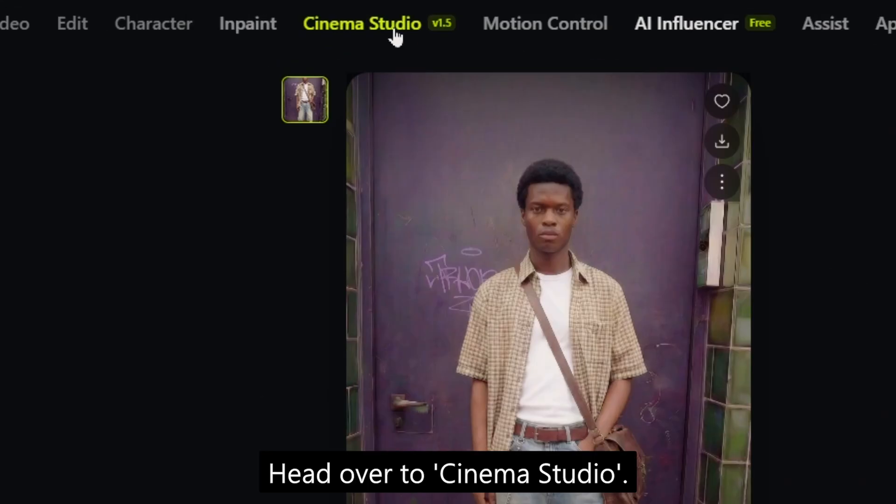
Attach the influencer's purple-door image as the Cinema Studio reference
left_click(394, 30)
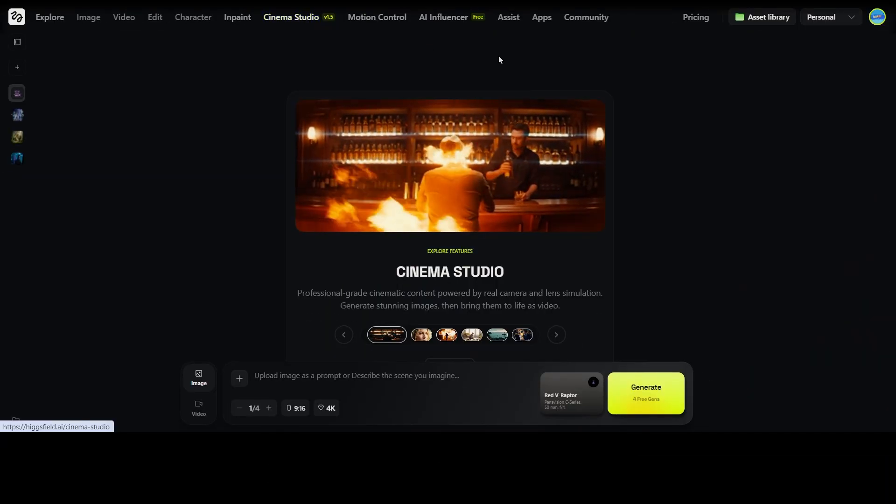
left_click(240, 378)
left_click(327, 214)
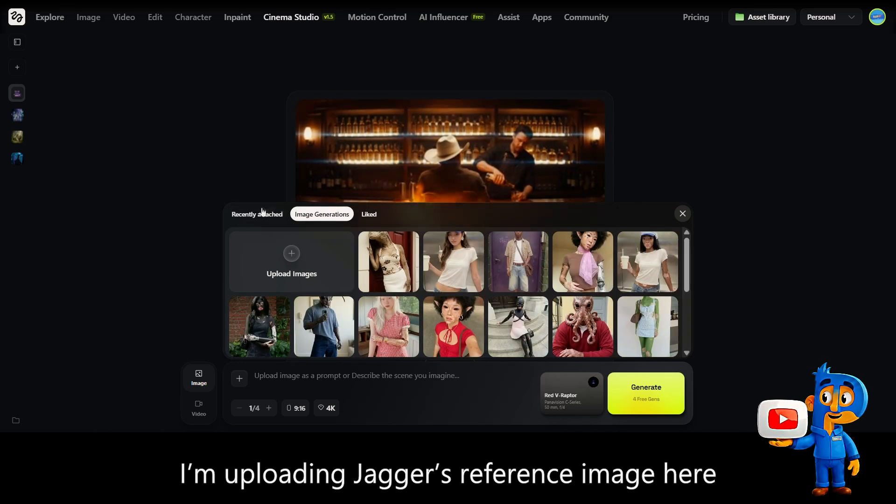
left_click(518, 262)
left_click(682, 184)
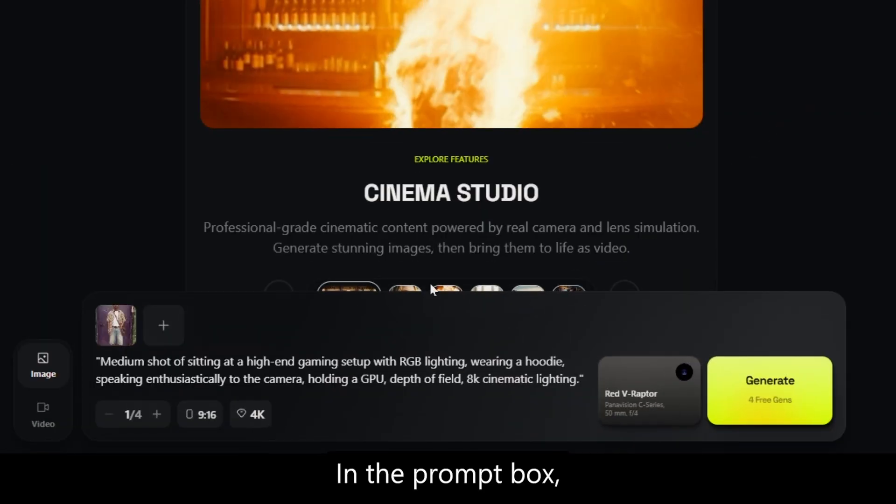
Enter the RGB gaming-setup hoodie-and-GPU prompt, keeping 9:16 aspect ratio and 4K resolution
key("ctrl+a")
key("ctrl+c")
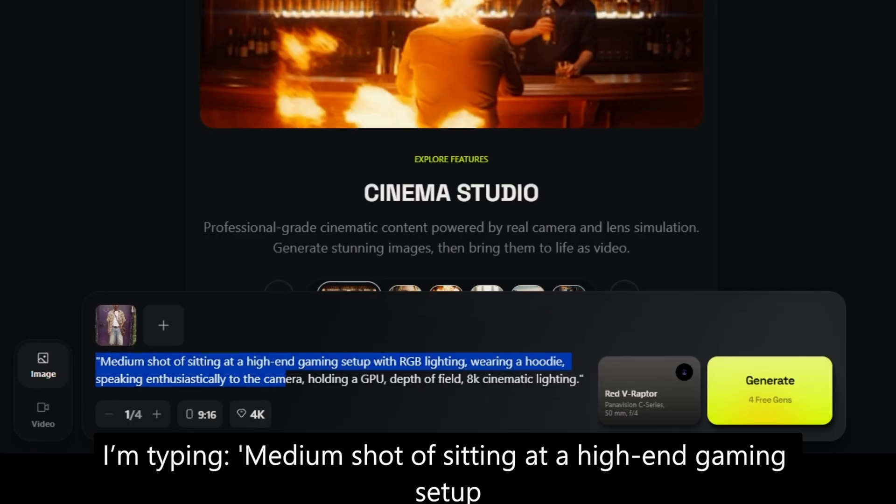
left_click(503, 397)
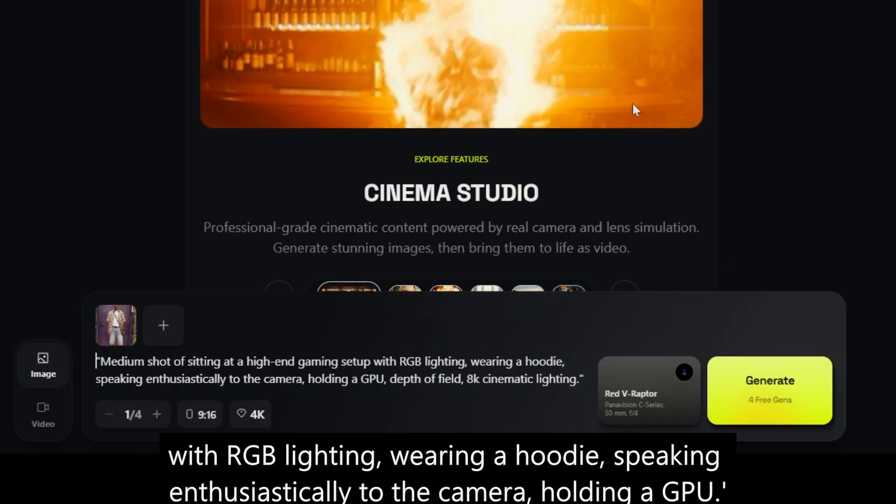
left_click(187, 417)
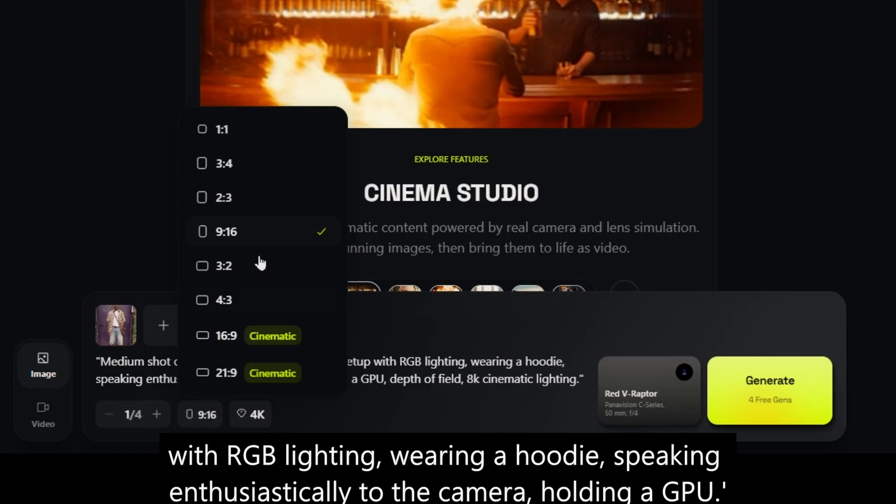
left_click(265, 240)
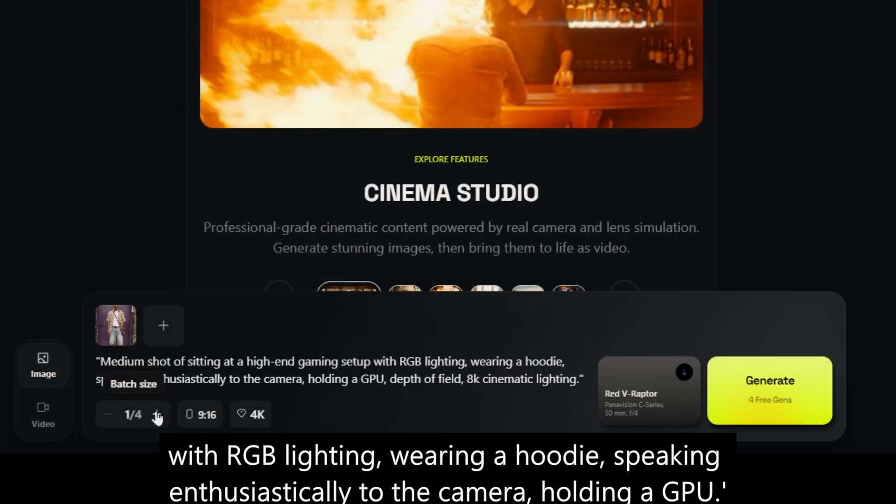
left_click(257, 416)
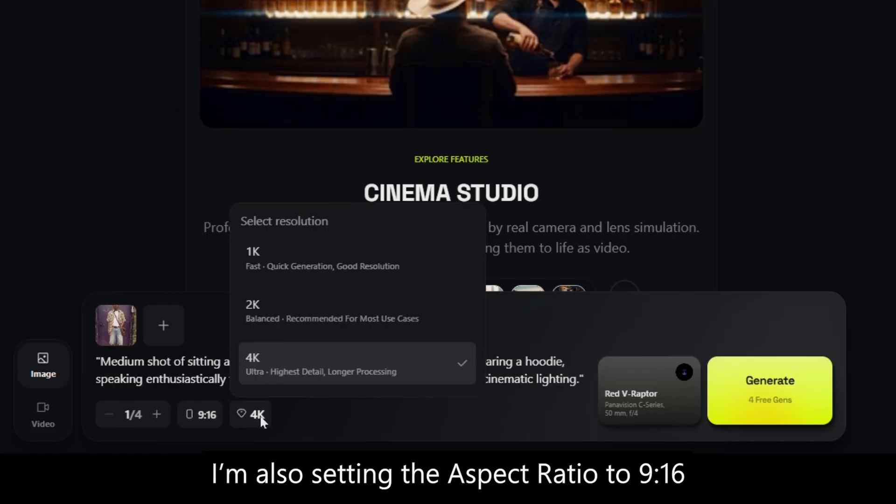
left_click(839, 118)
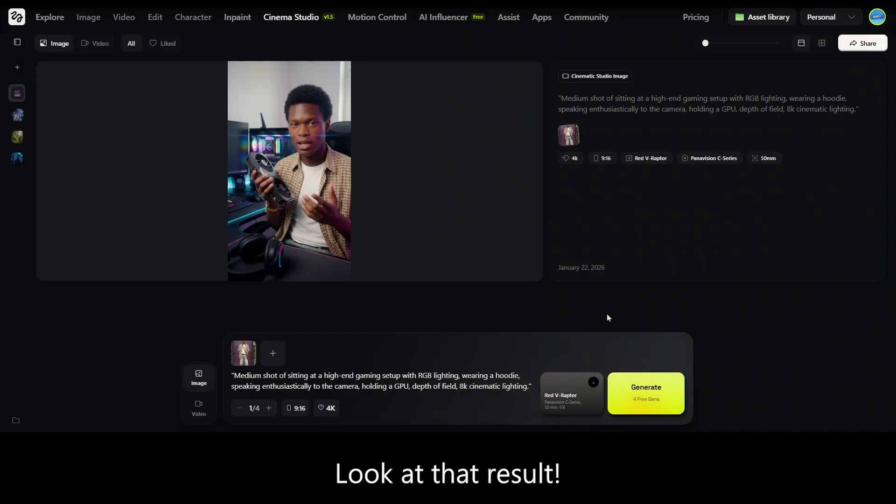
View the gaming-setup image enlarged, then switch Cinema Studio to Video mode
left_click(299, 166)
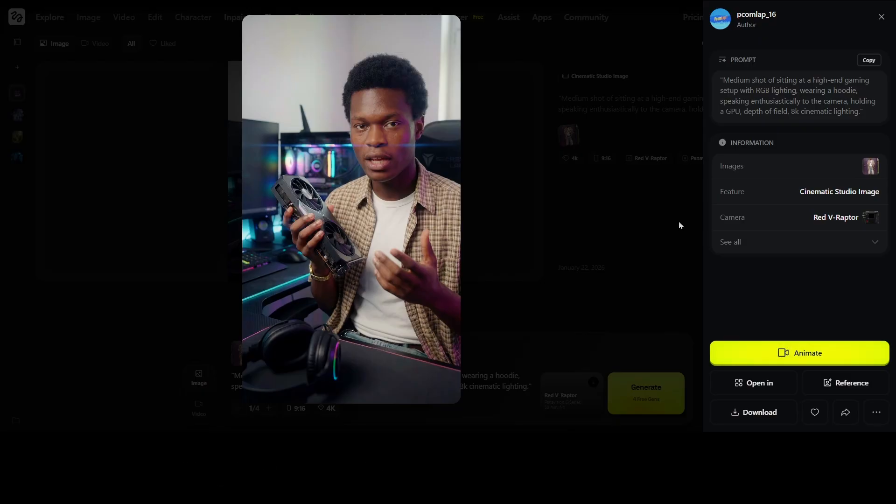
left_click(881, 16)
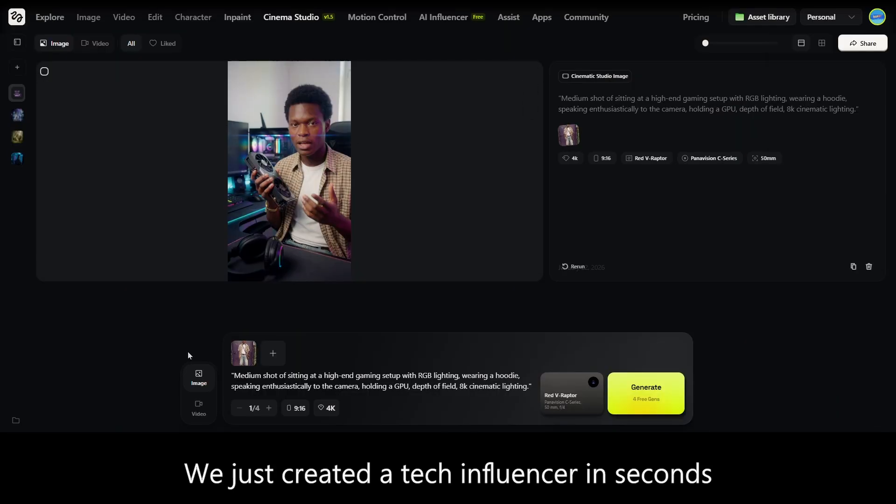
left_click(199, 405)
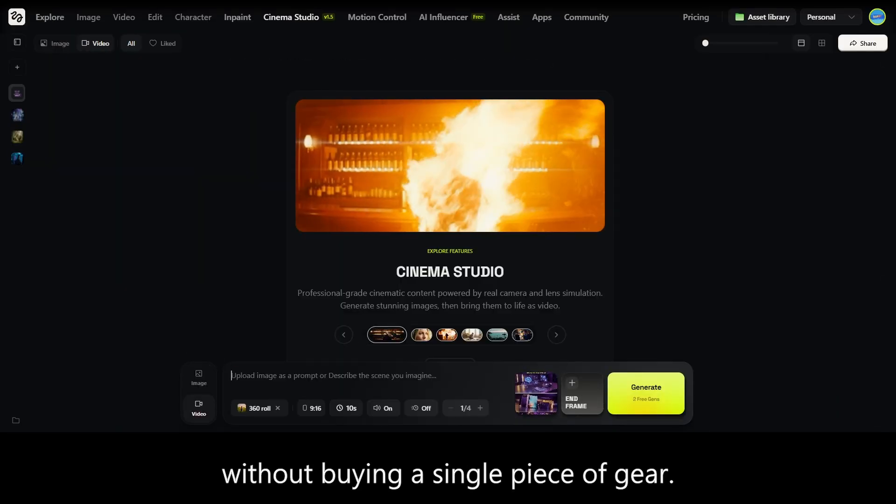
Replace the start frame with the GPU-holding man image from previous generations
mouse_move(556, 378)
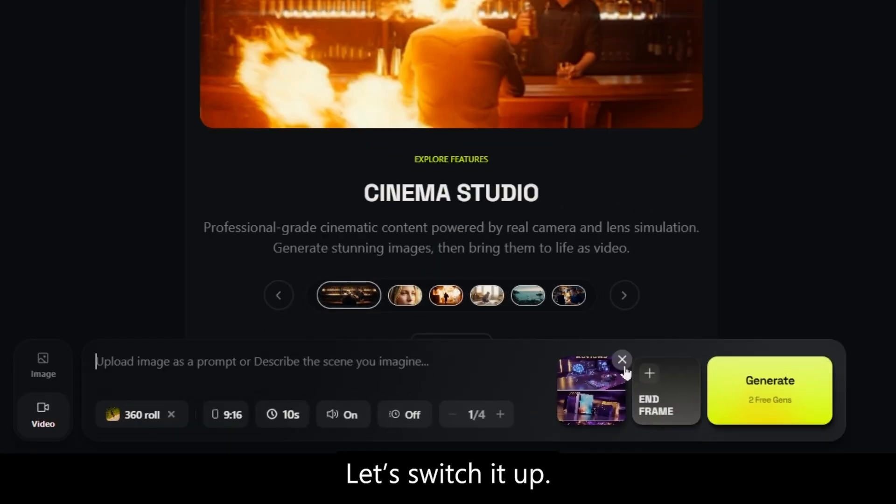
left_click(624, 366)
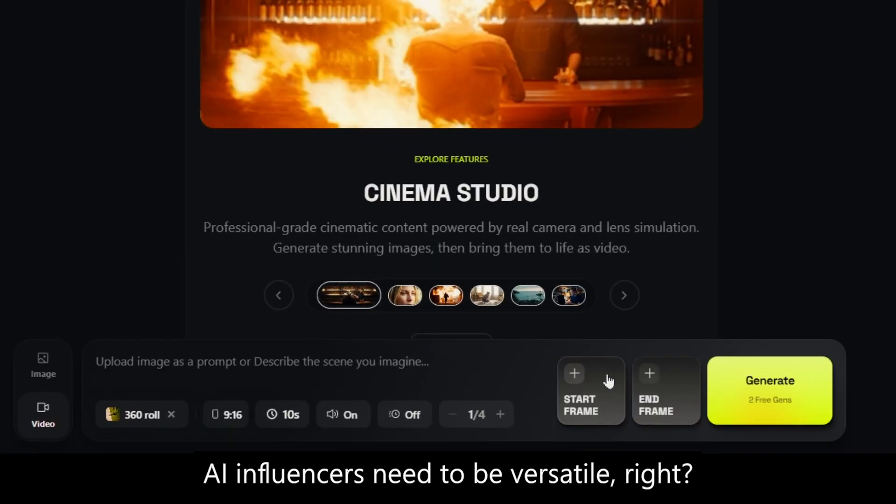
left_click(566, 362)
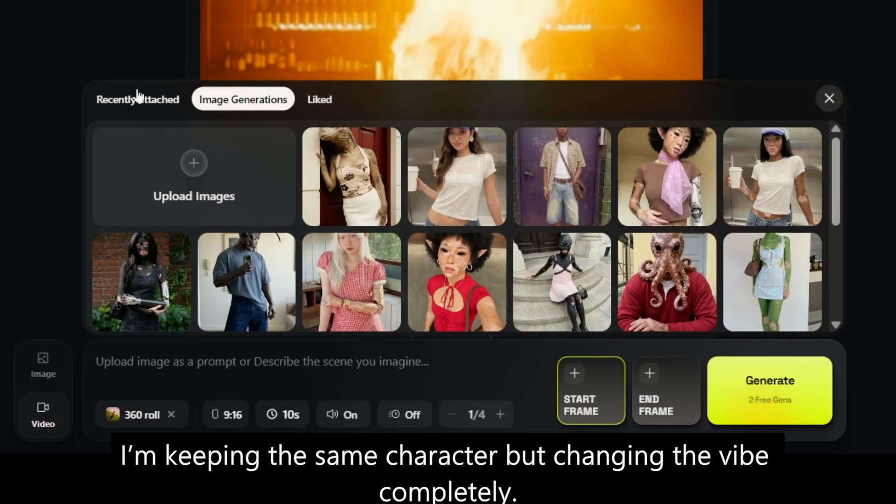
left_click(138, 96)
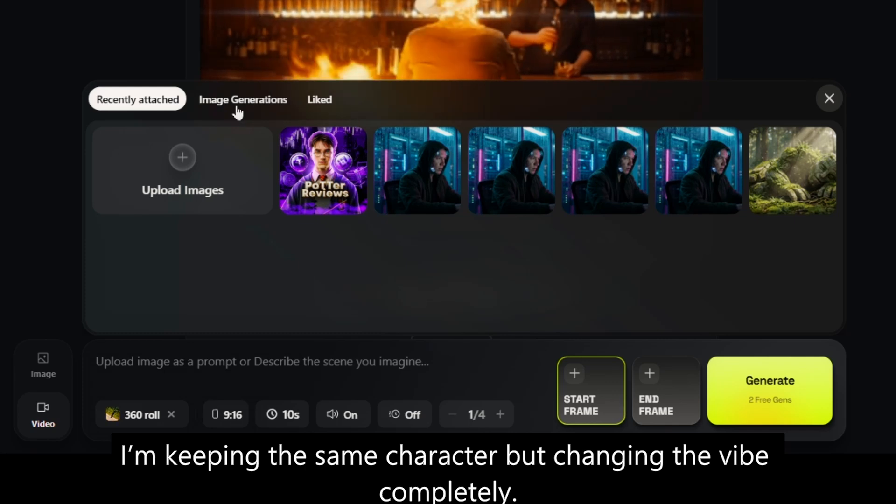
left_click(261, 104)
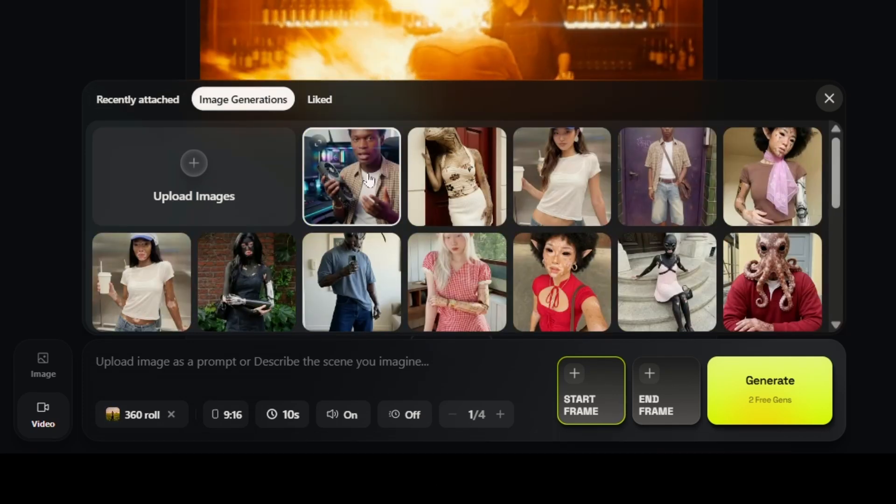
left_click(368, 179)
Paste the gaming-setup scene prompt and generate the 10-second 9:16 video
left_click(270, 364)
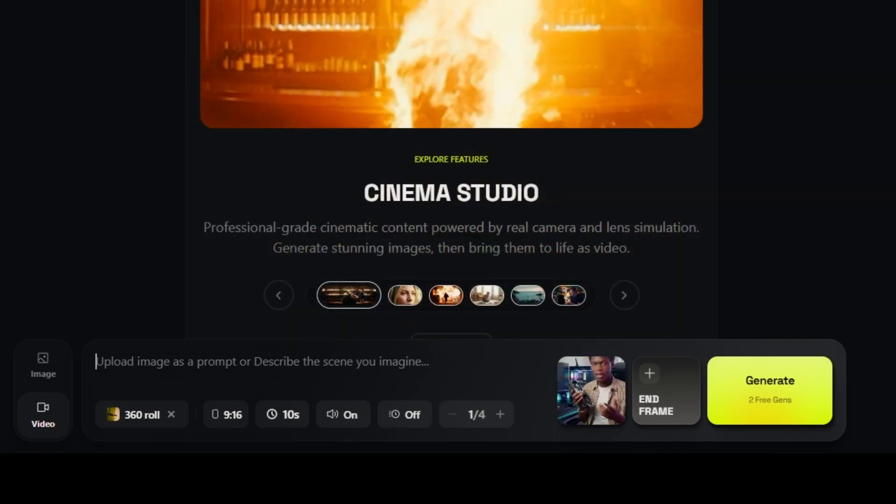
key("ctrl+v")
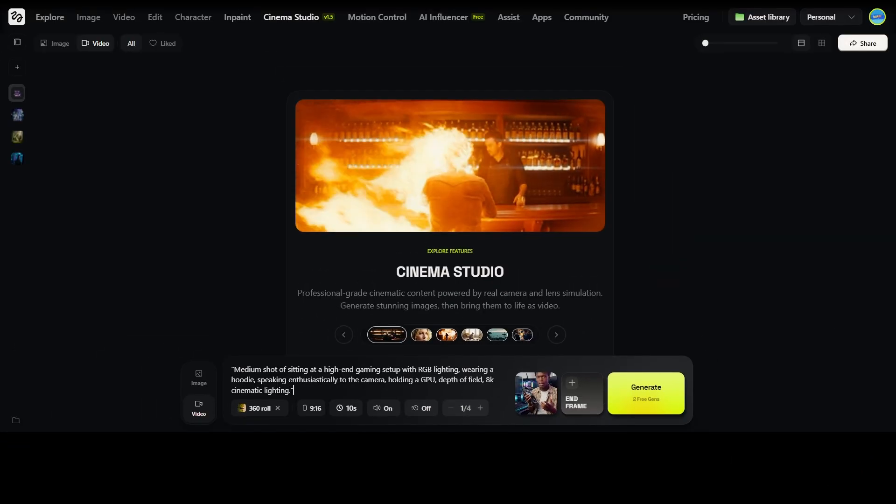
key("ctrl+a")
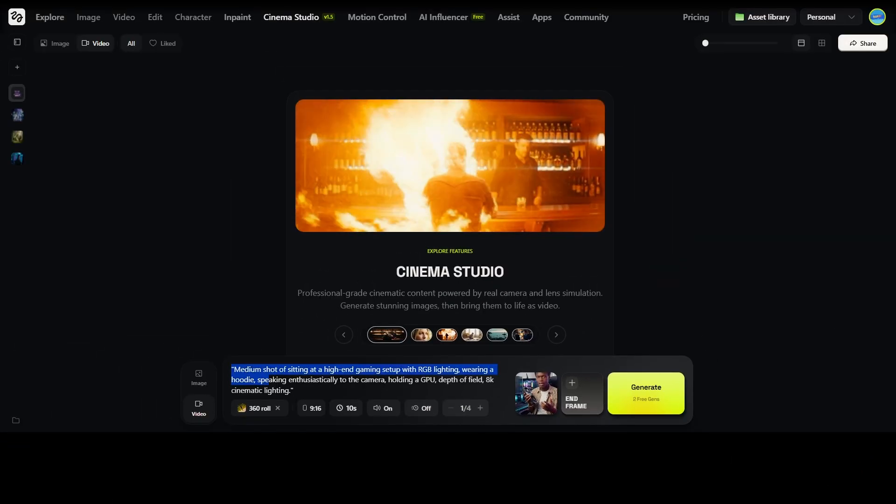
left_click(322, 391)
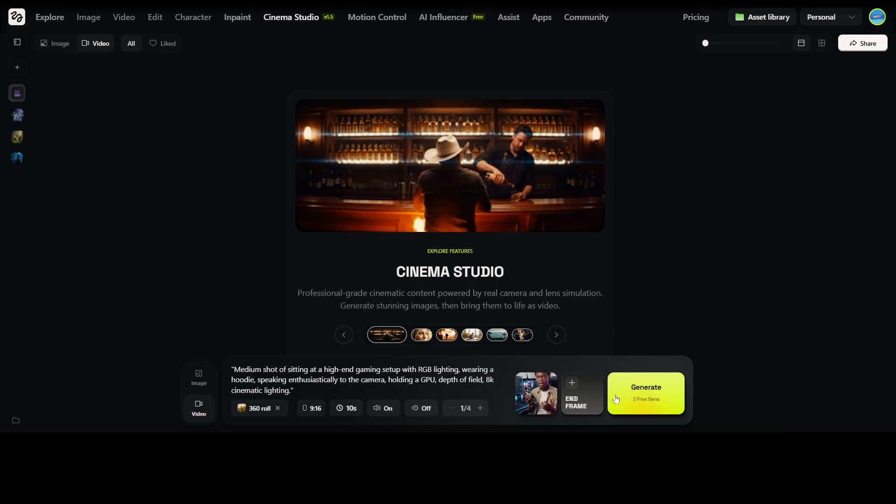
left_click(674, 399)
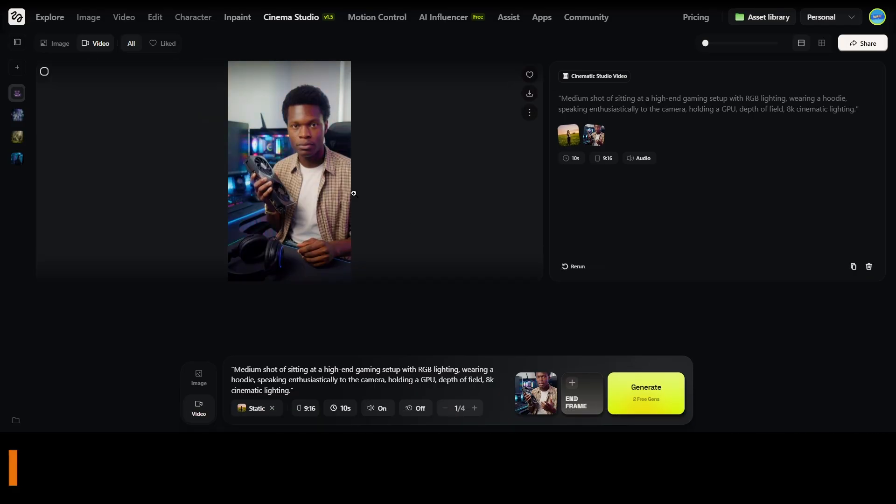
Play the GPU-holding video full size, then close the viewer
left_click(353, 193)
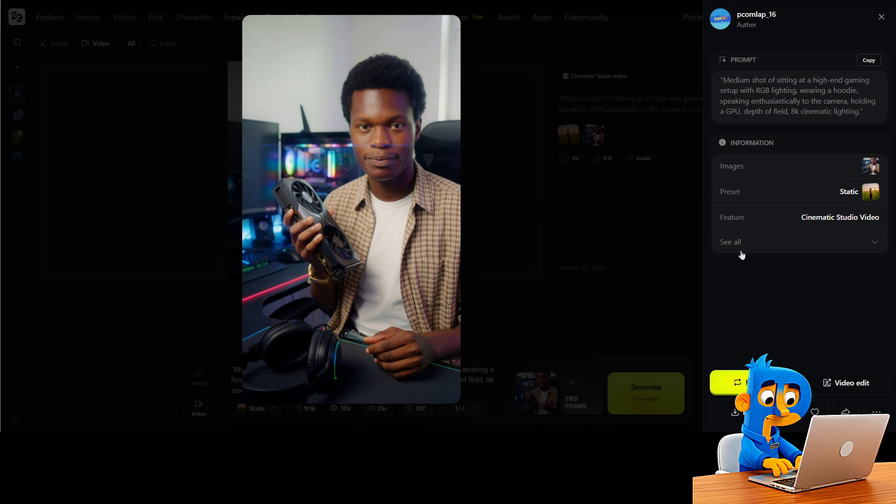
left_click(881, 17)
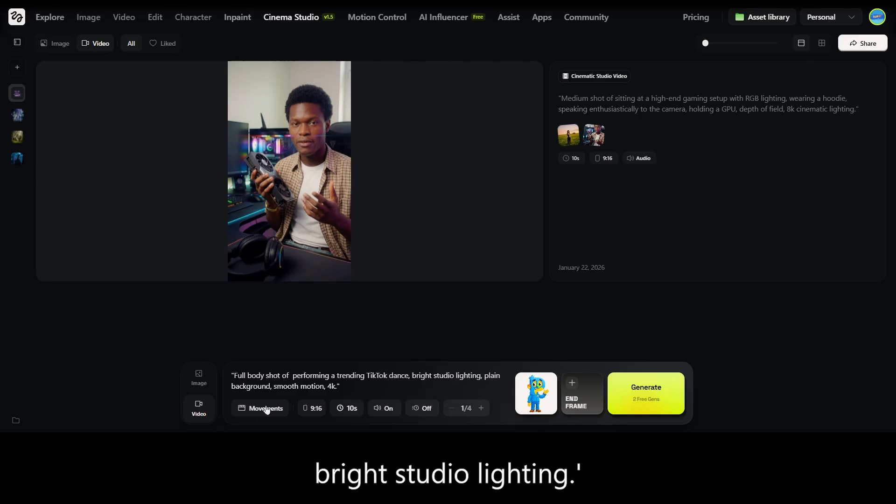
Apply the Dolly in camera movement preset to the mascot dance video
left_click(273, 409)
scroll(441, 297, "down", 2)
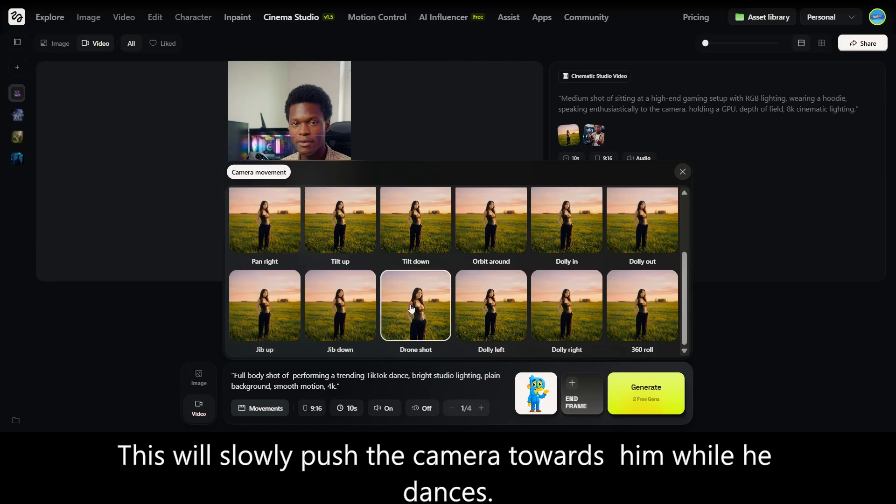
left_click(582, 216)
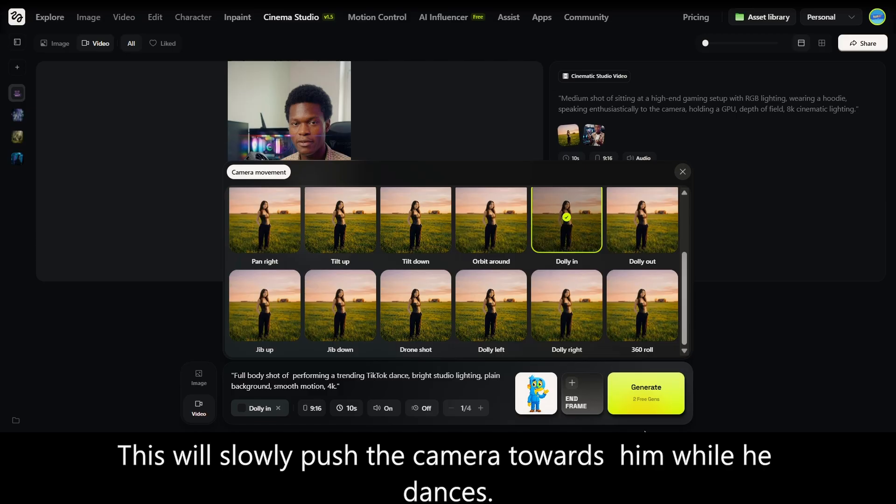
left_click(682, 171)
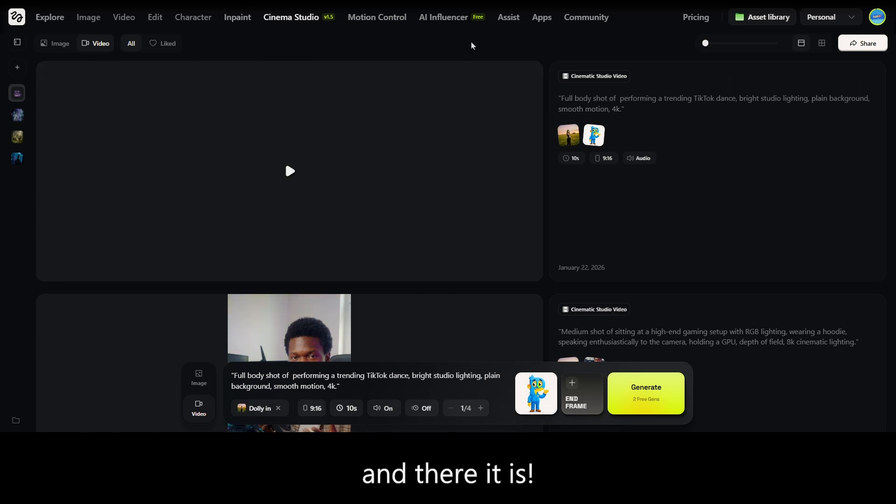
View the finished mascot dance video full size, then close the viewer back to the feed
mouse_move(329, 157)
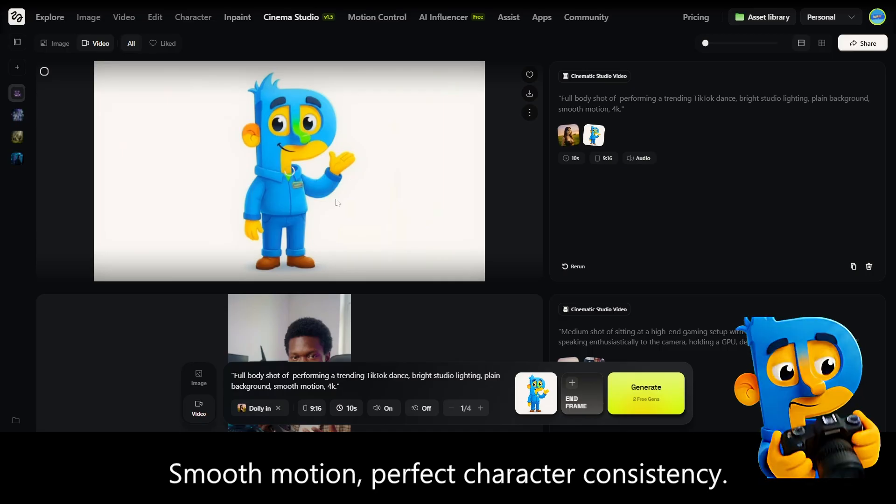
left_click(315, 183)
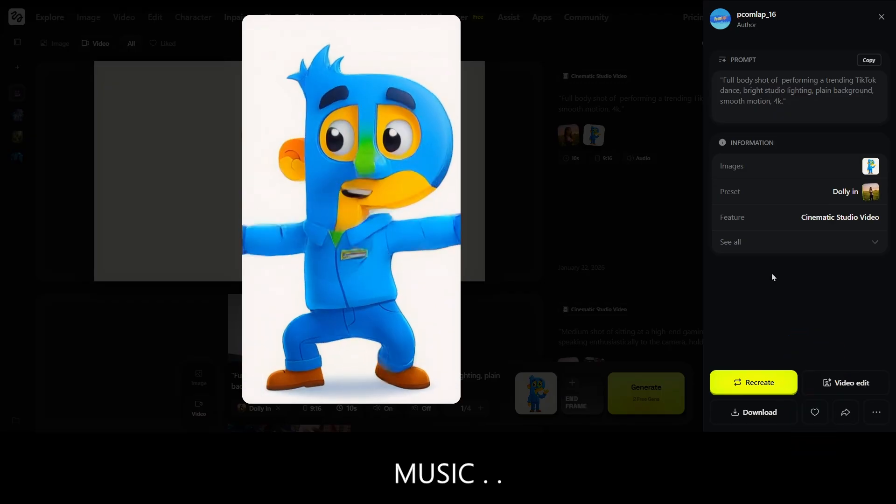
left_click(879, 20)
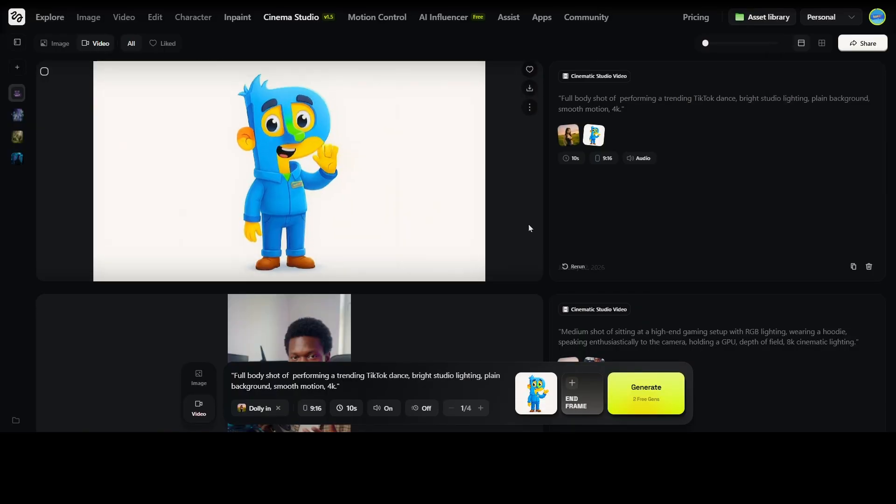
scroll(528, 224, "down", 3)
scroll(455, 185, "up", 3)
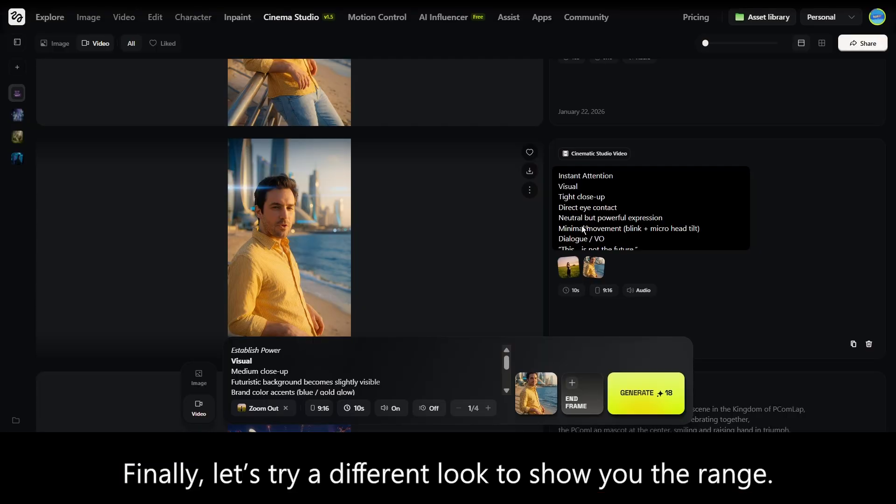
Find the yellow-shirt man's beach videos and play the Curiosity Trigger clip full size
scroll(791, 223, "down", 5)
scroll(498, 193, "up", 2)
scroll(498, 194, "down", 7)
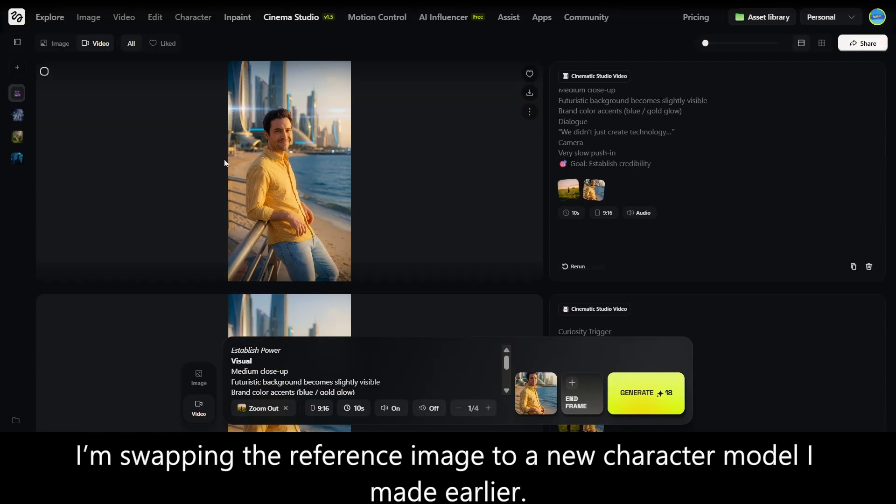
scroll(322, 173, "down", 2)
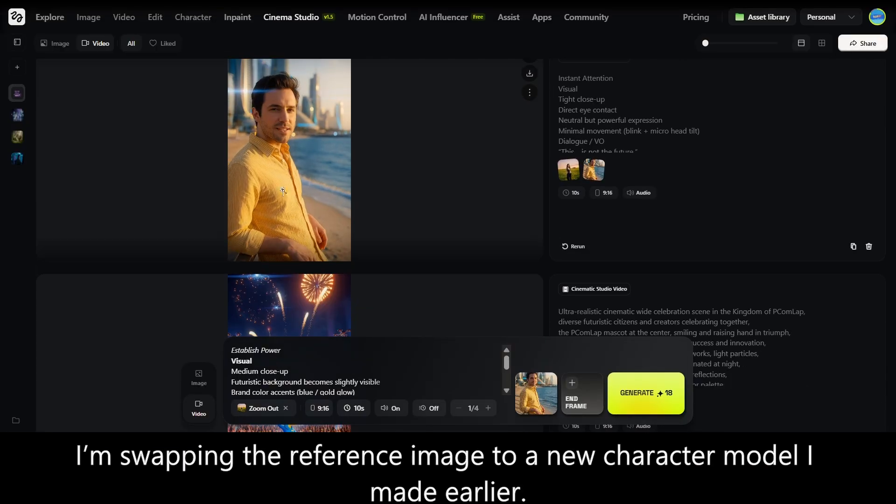
left_click(283, 190)
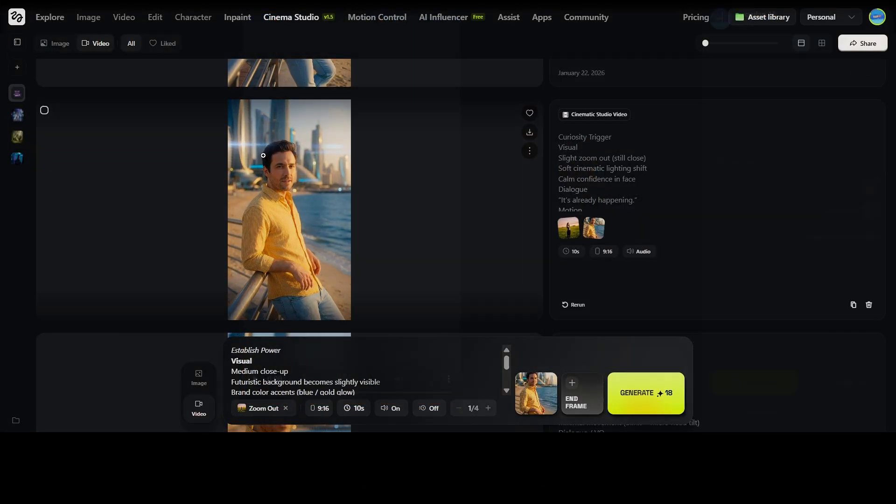
left_click(443, 246)
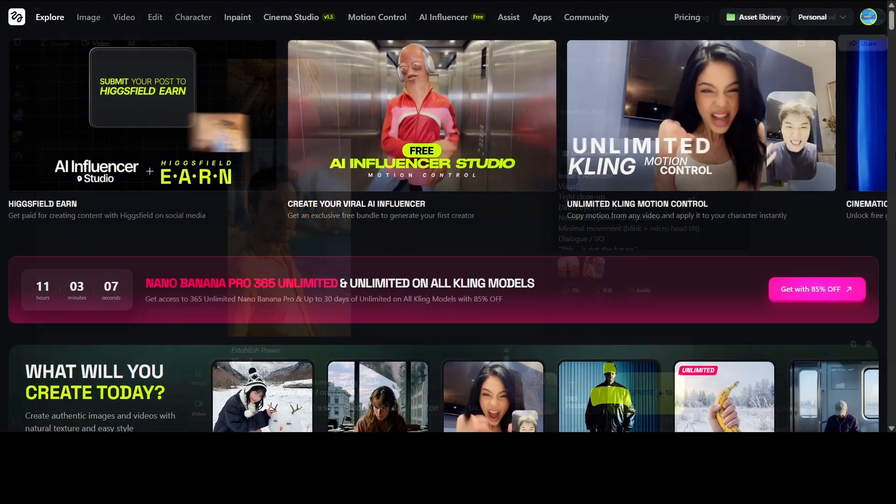
Advance the Explore showcase past Cinema Studio, Relight and Kling Motion Control to Director's Cut and GPT Image 1.5
left_click(874, 113)
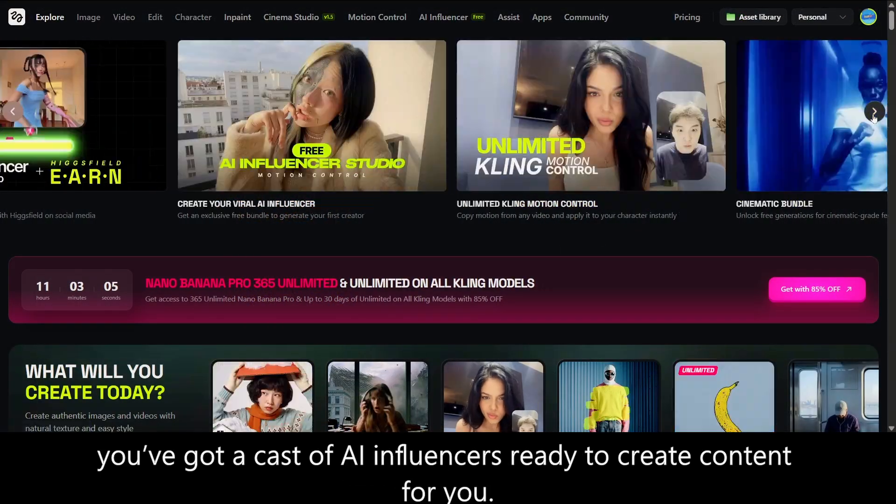
left_click(873, 115)
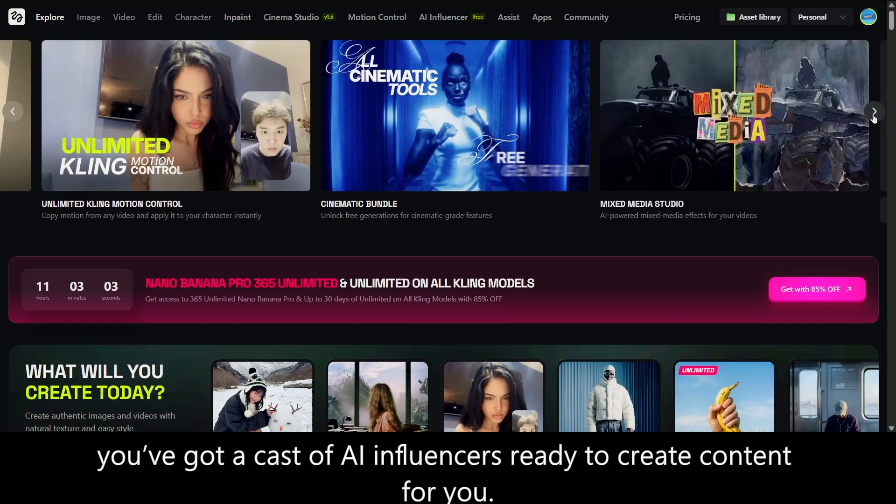
left_click(873, 116)
left_click(873, 116)
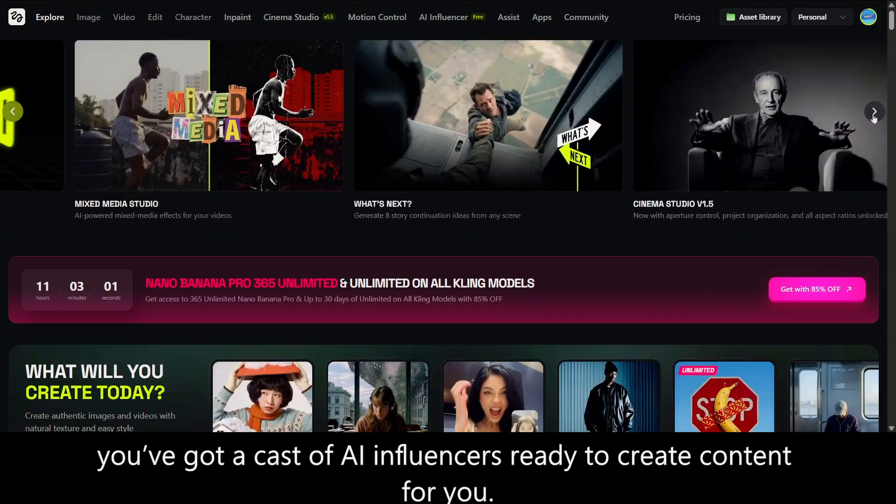
left_click(873, 116)
left_click(874, 116)
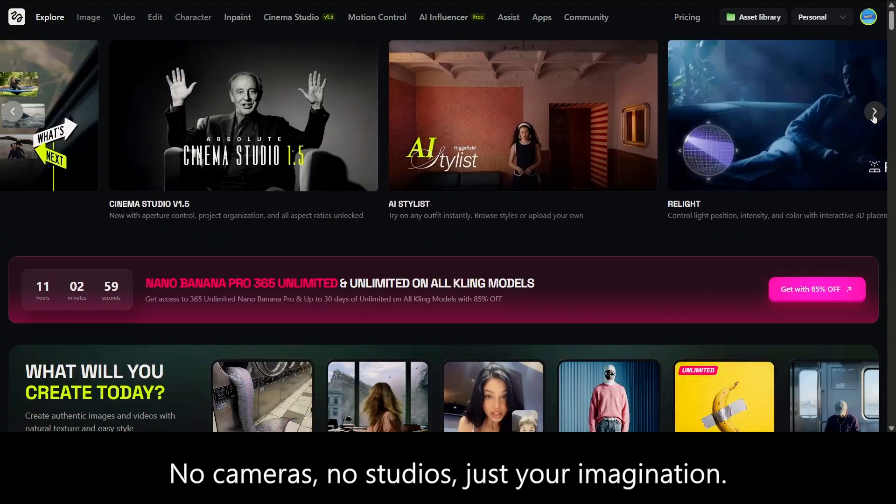
left_click(873, 116)
left_click(873, 116)
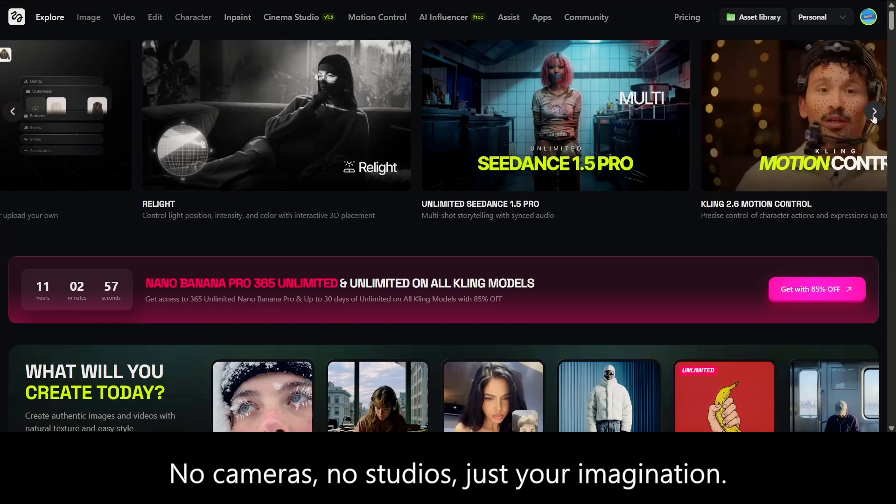
left_click(873, 117)
left_click(877, 116)
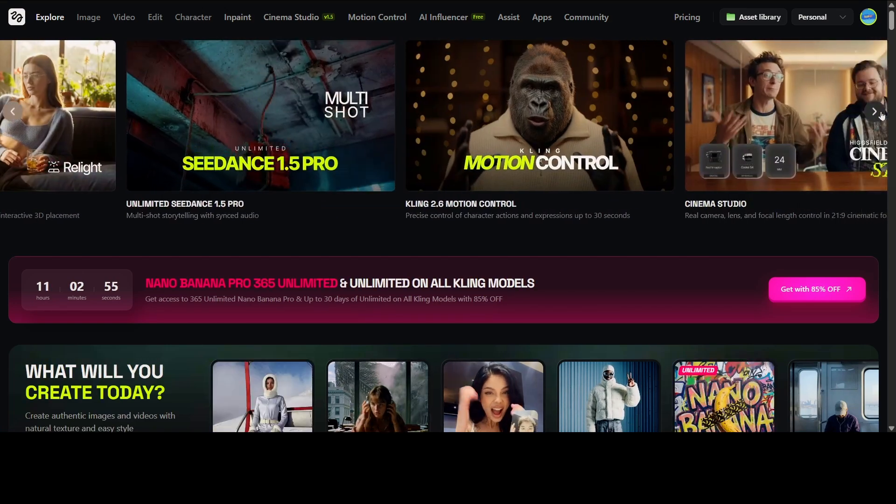
left_click(875, 115)
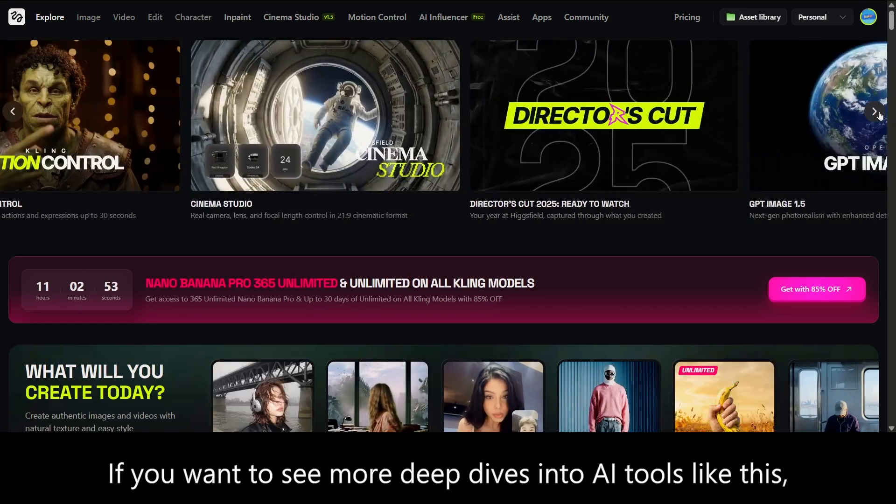